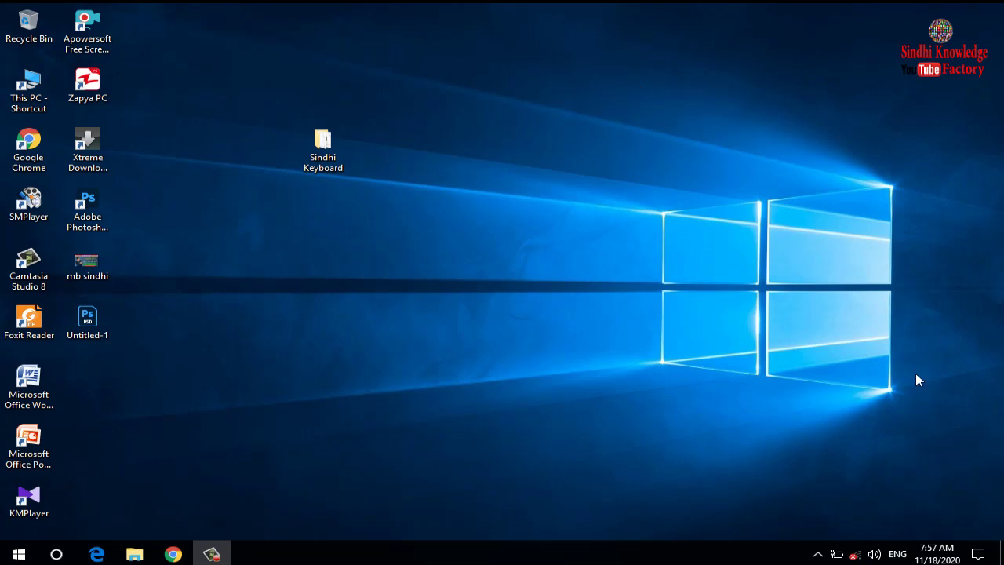
Check which input languages and keyboards are available on the system
click(898, 554)
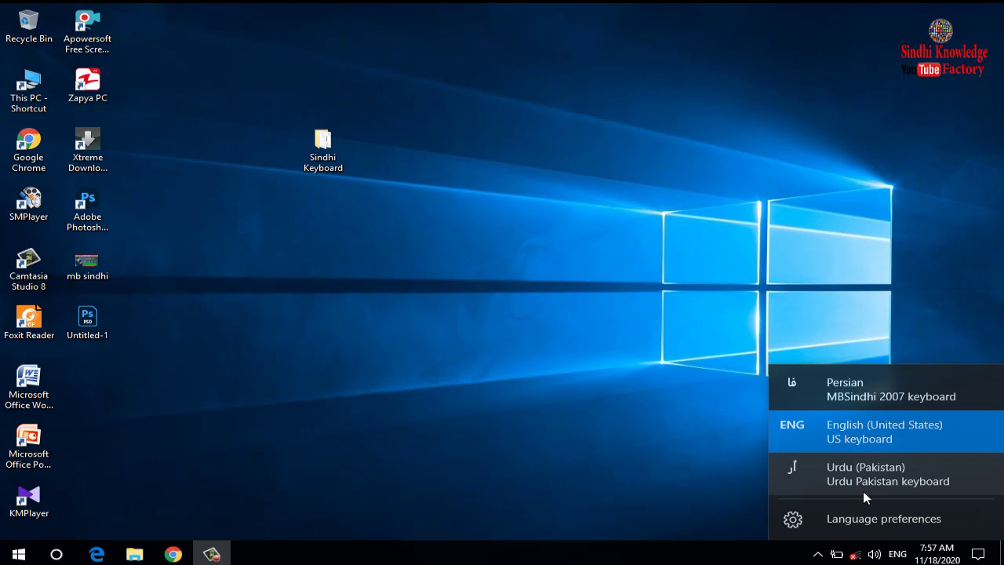
click(683, 356)
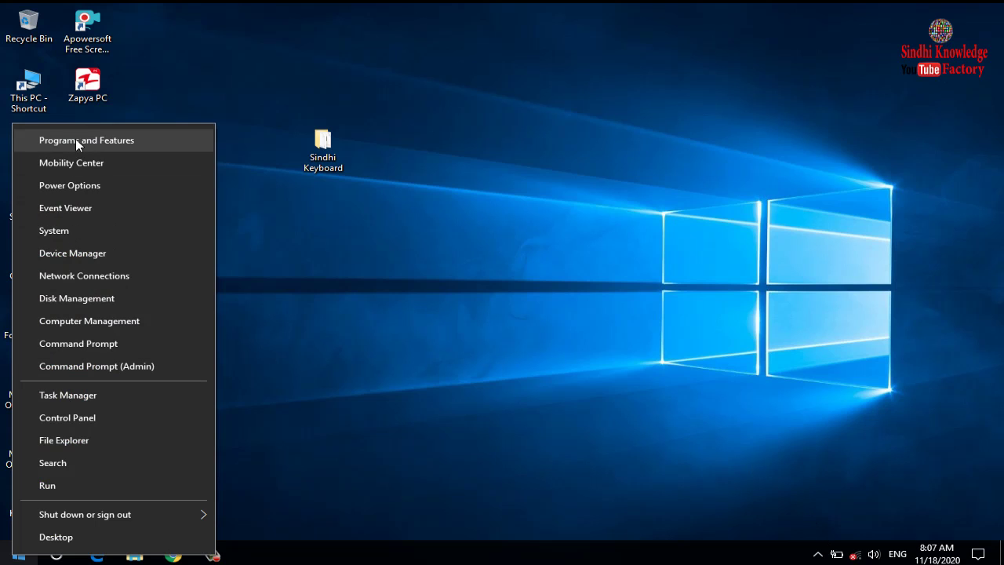
Uninstall the existing MBSindhi2007 through its unins000.exe entry in Programs and Features, and close the program list
click(101, 139)
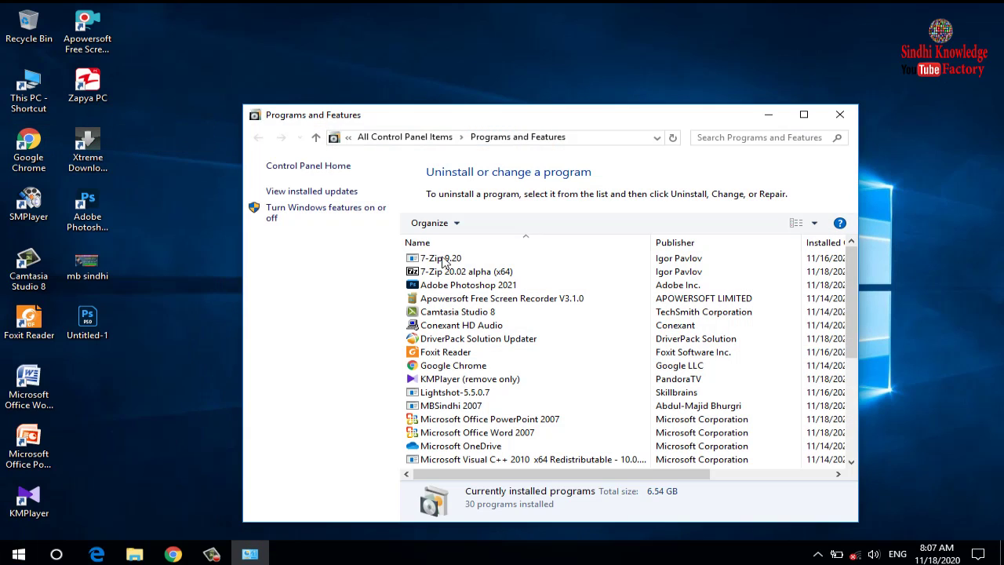
click(803, 114)
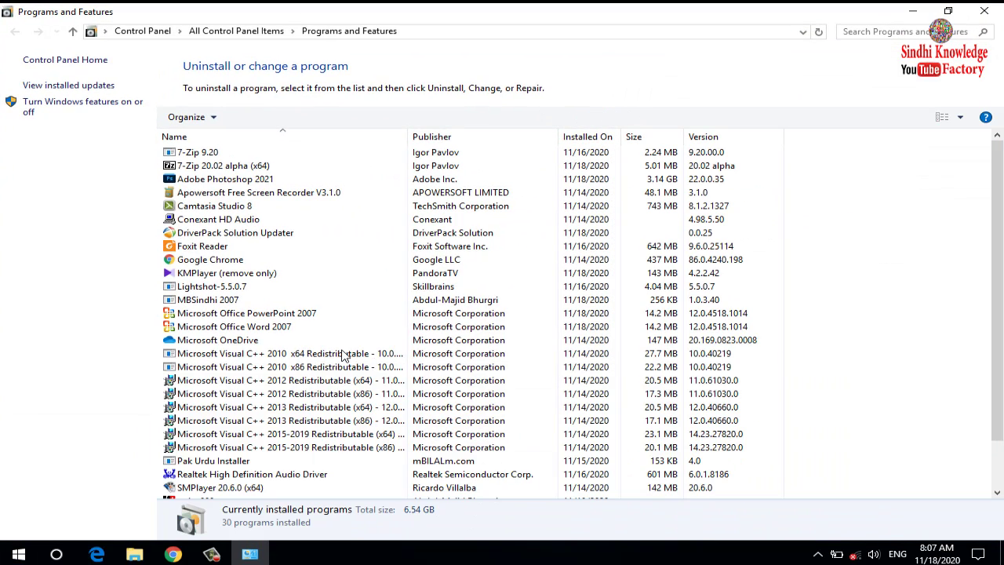
scroll(263, 386, down, 2)
click(212, 461)
click(200, 448)
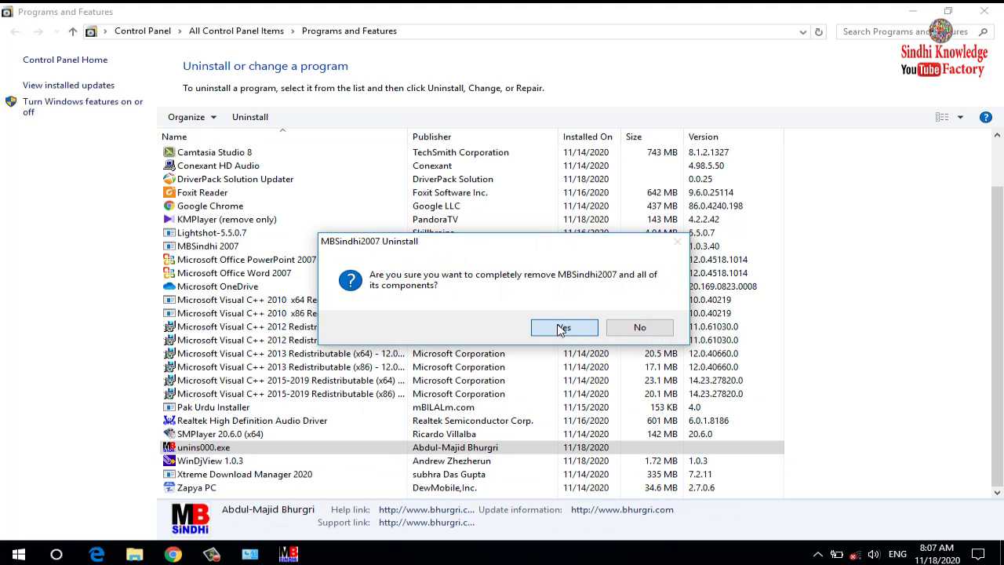
click(559, 329)
click(651, 352)
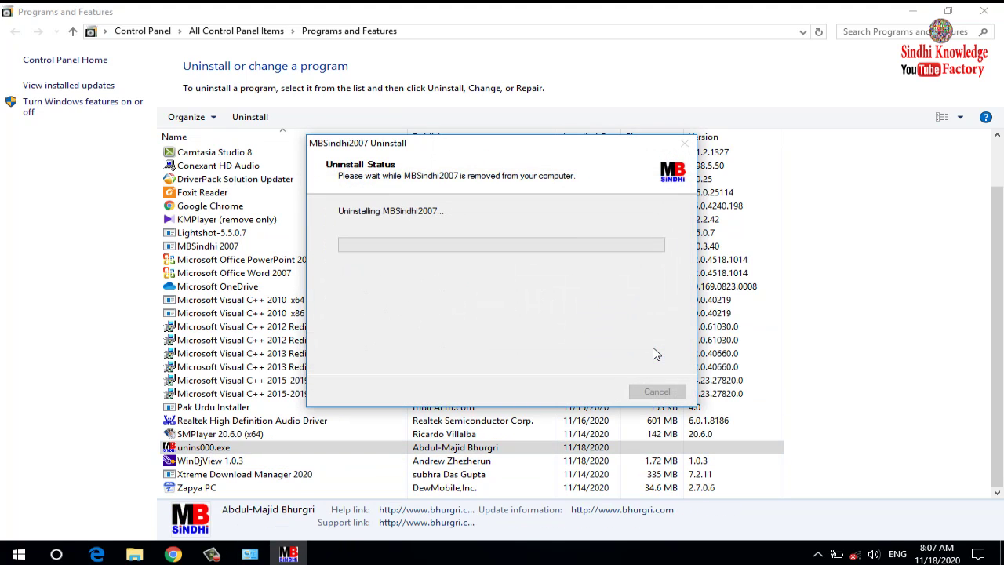
click(522, 314)
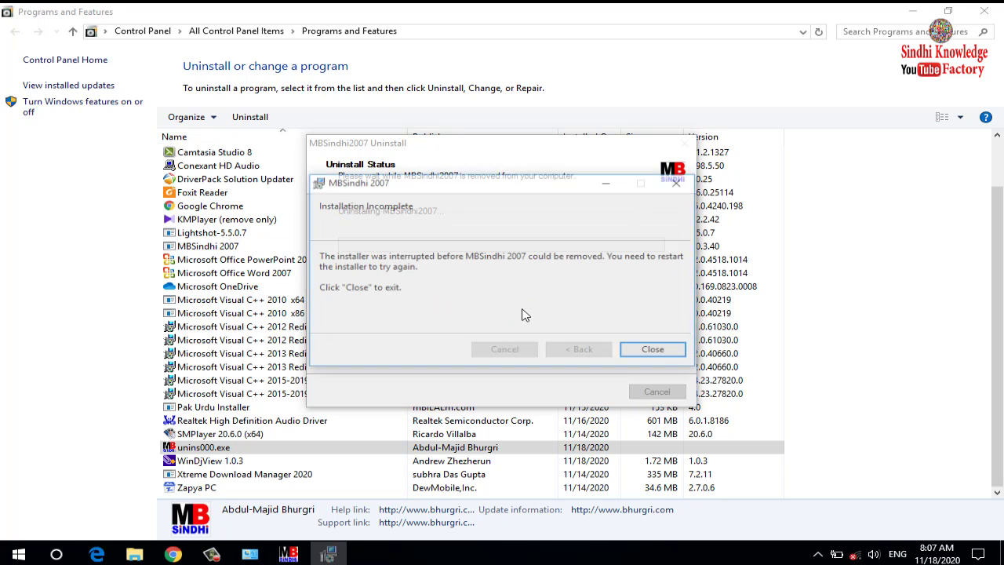
click(656, 351)
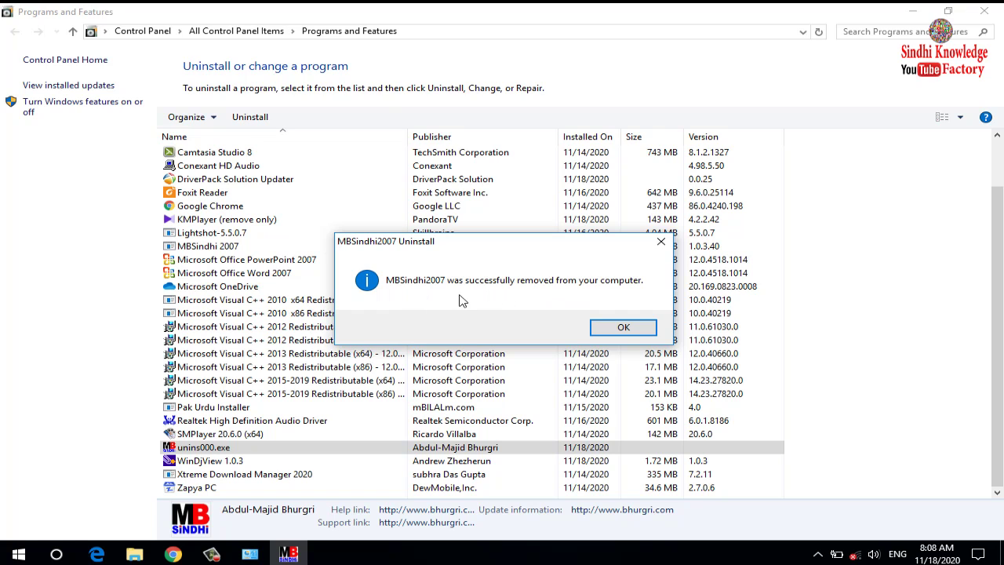
click(628, 328)
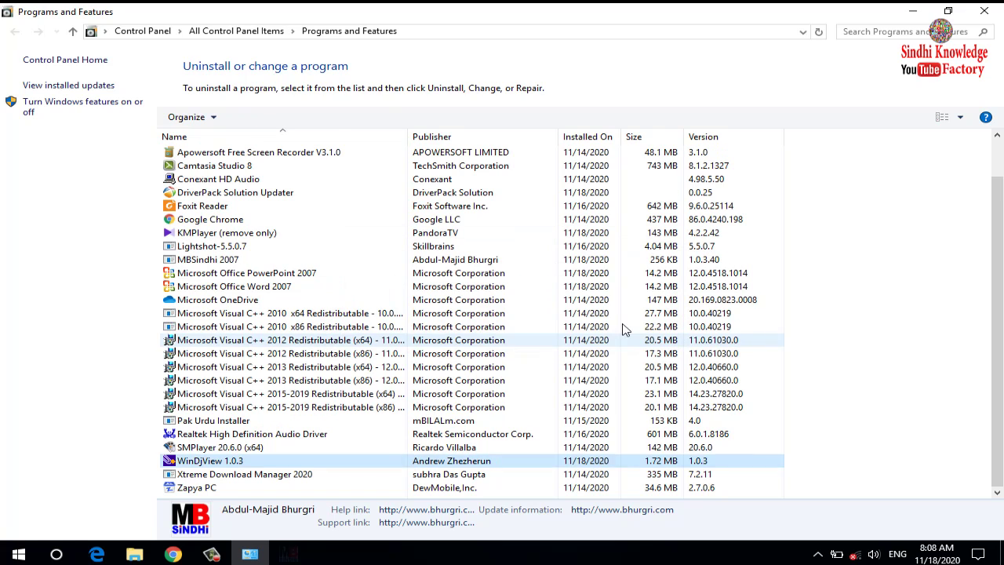
click(999, 14)
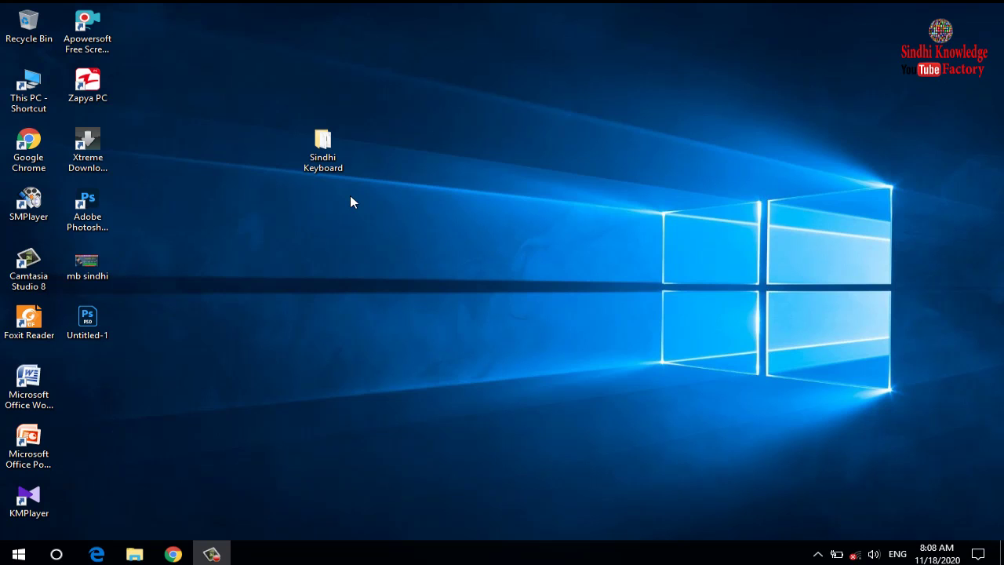
Open the Sindhi Keyboard folder on the desktop and launch its setup application
double_click(317, 146)
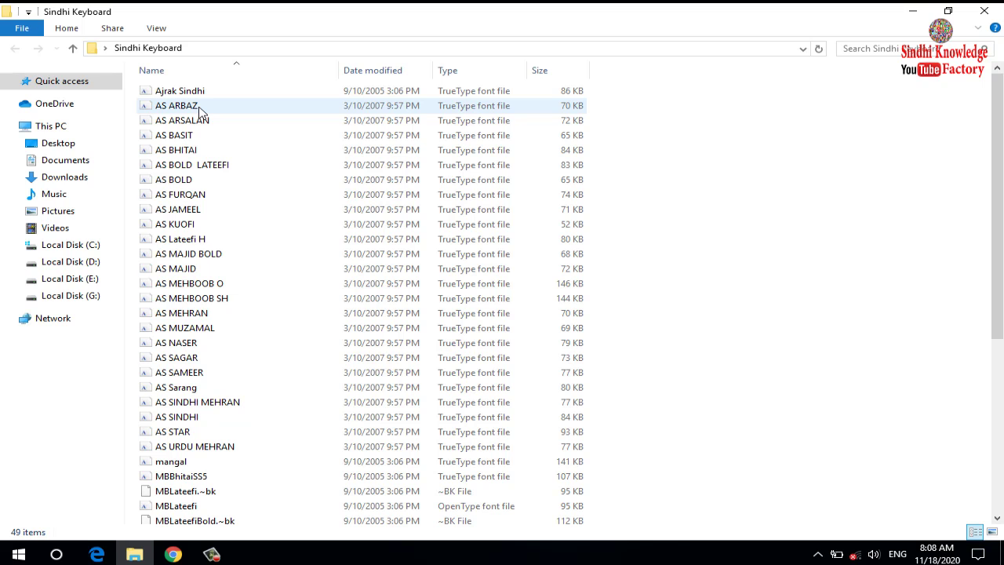
scroll(210, 323, down, 1)
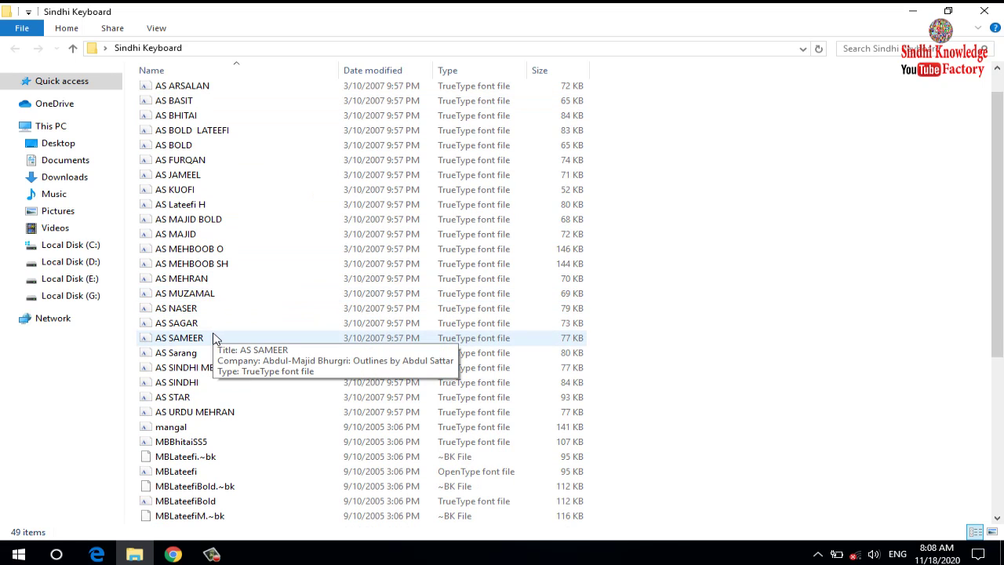
scroll(214, 337, down, 4)
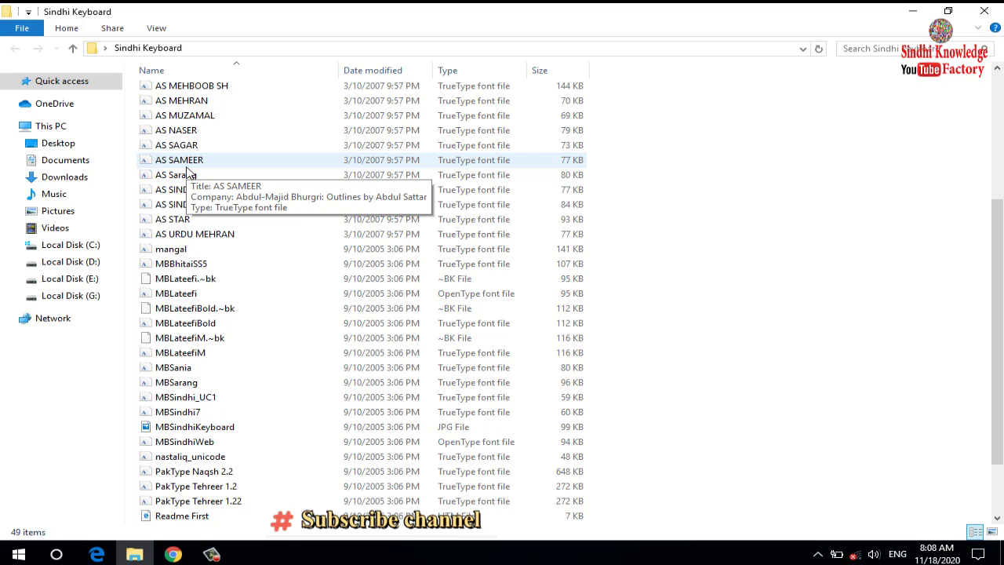
scroll(195, 361, down, 2)
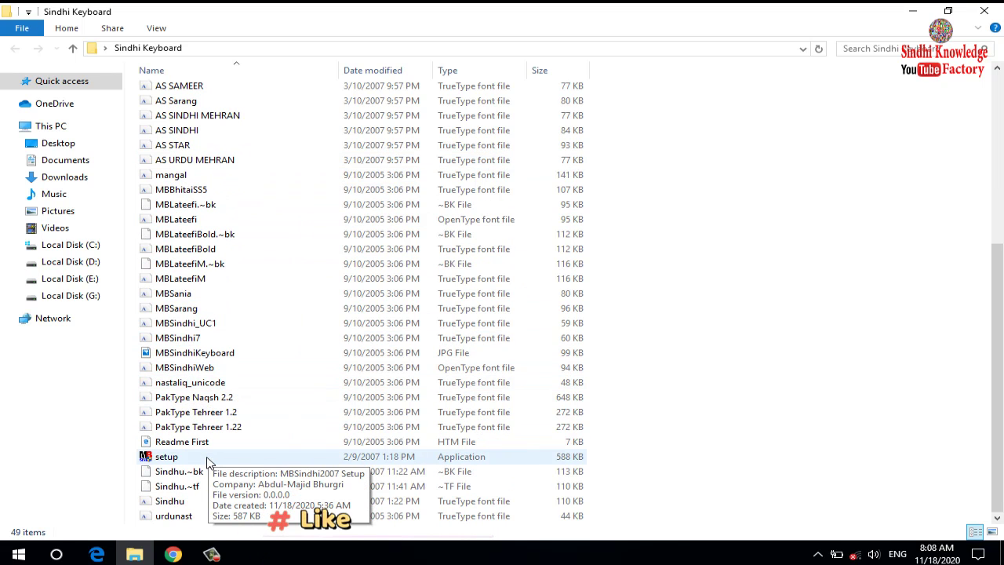
double_click(167, 459)
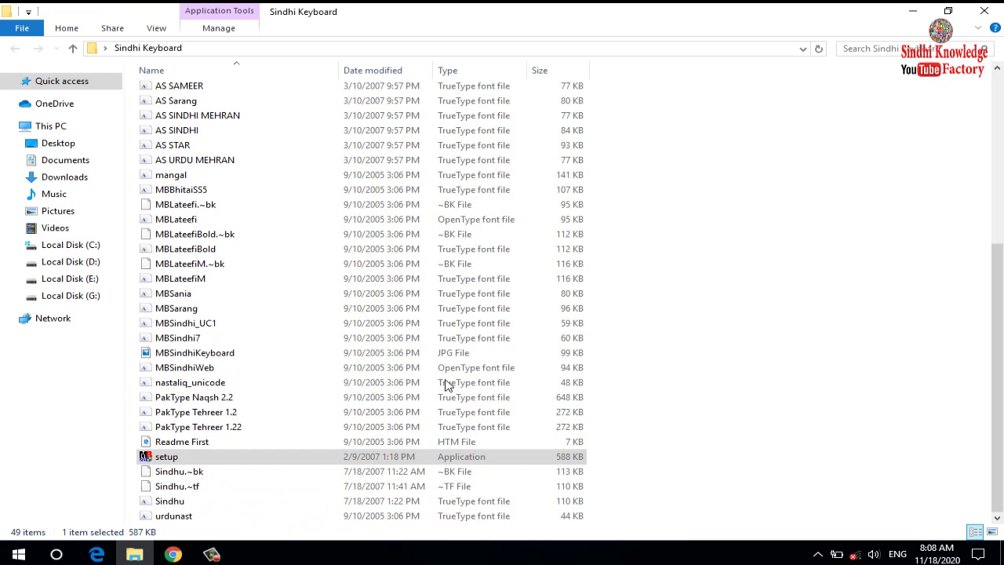
Accept the MBSindhi2007 license agreement and proceed through the setup wizard to start the installation
click(571, 391)
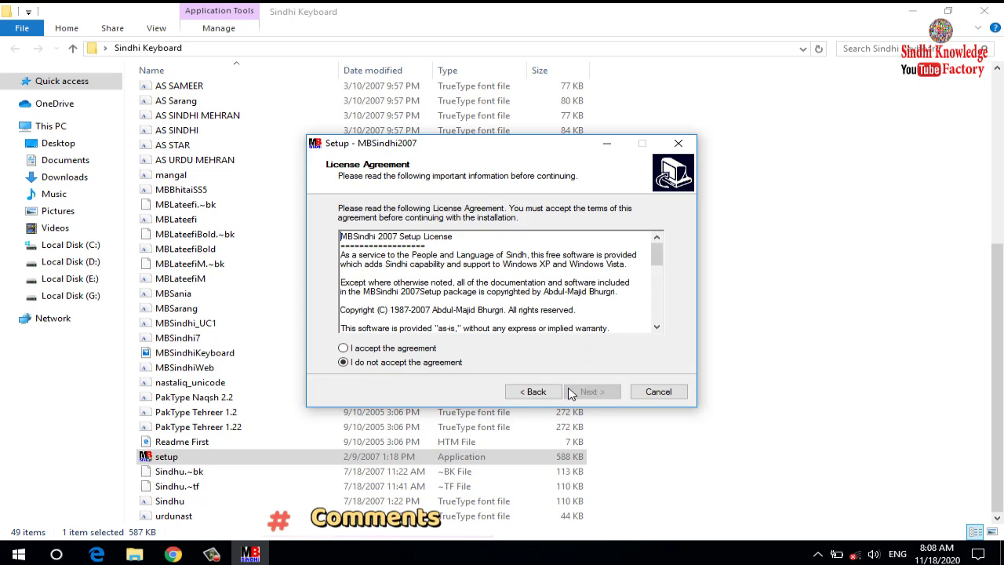
click(398, 349)
click(597, 392)
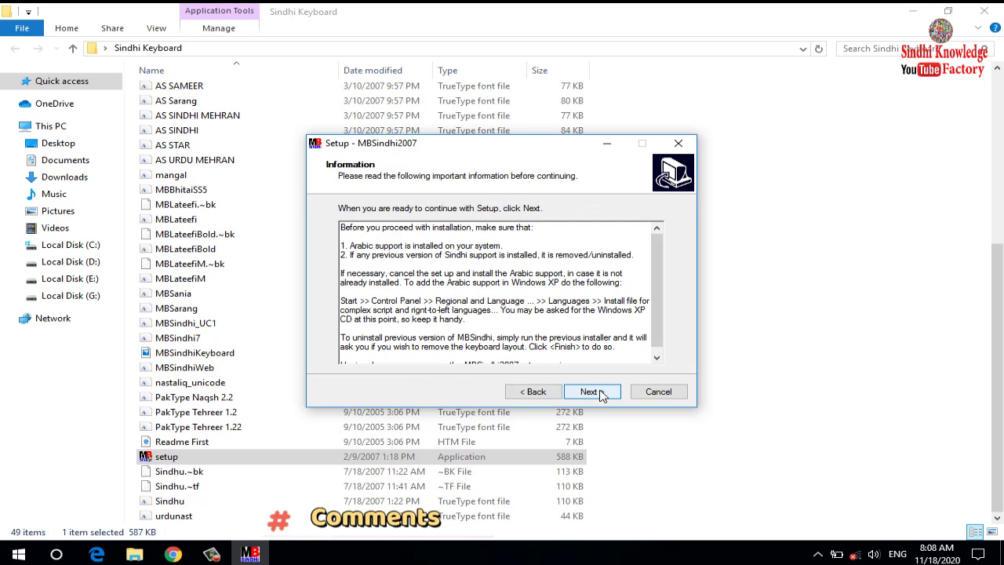
click(601, 394)
click(599, 392)
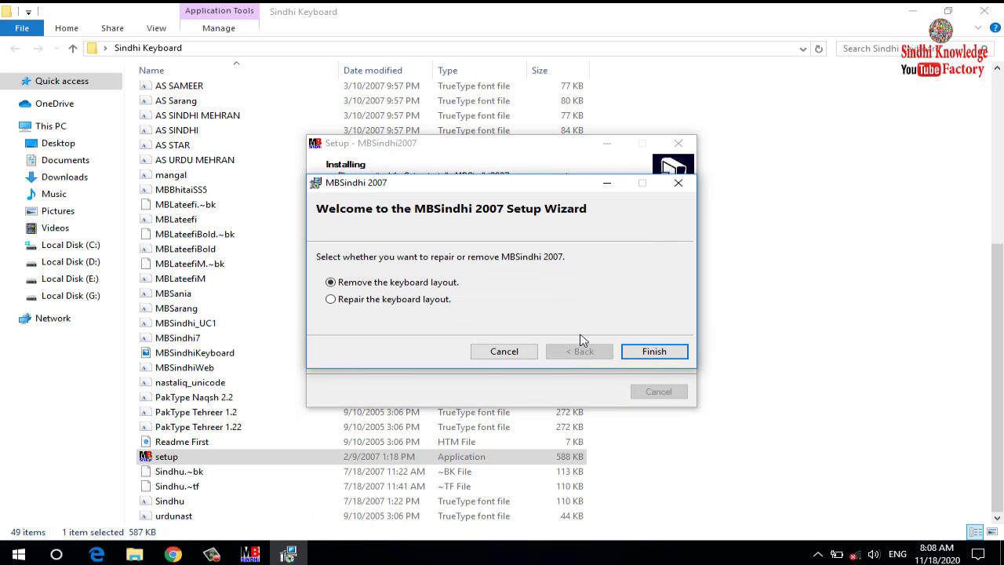
Try to remove the existing keyboard layout in the MBSindhi 2007 wizard and close that wizard
click(648, 353)
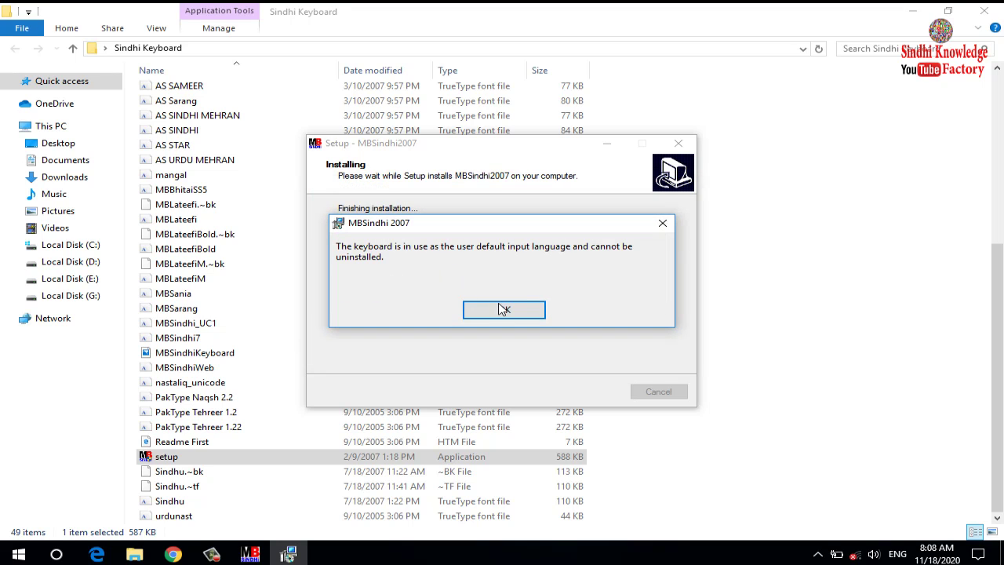
click(502, 309)
click(634, 354)
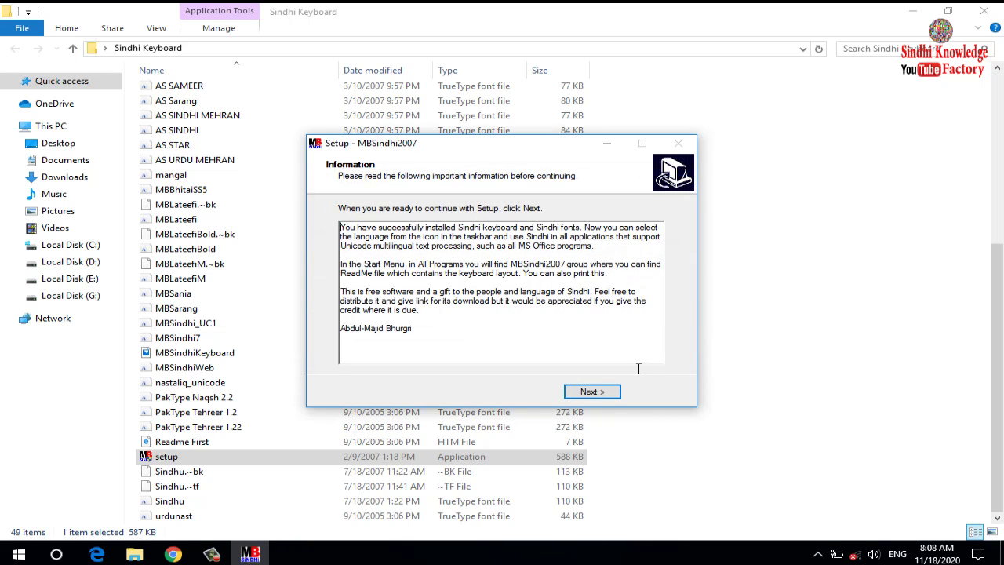
Complete the MBSindhi2007 setup without viewing Readme.htm
click(601, 394)
click(454, 267)
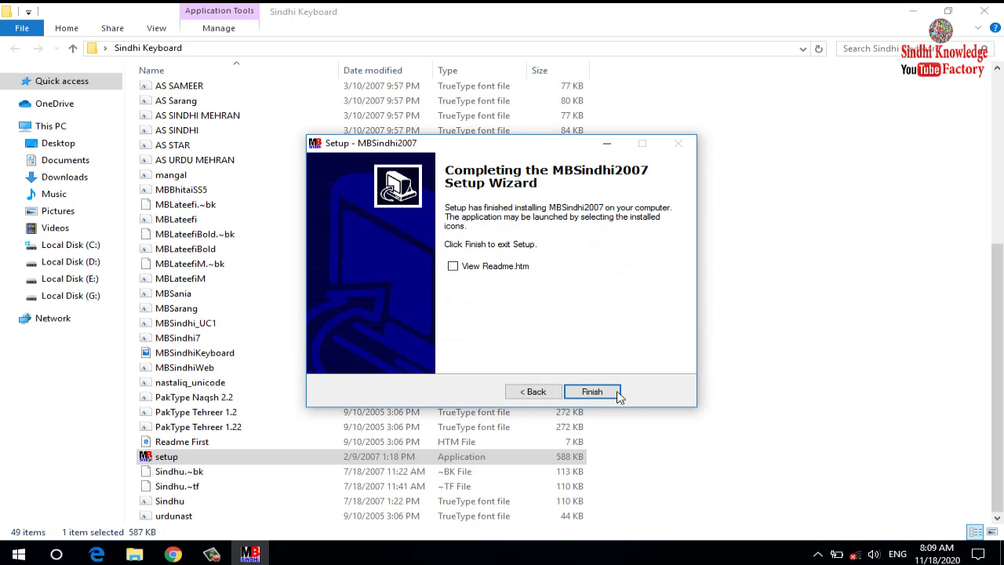
click(613, 397)
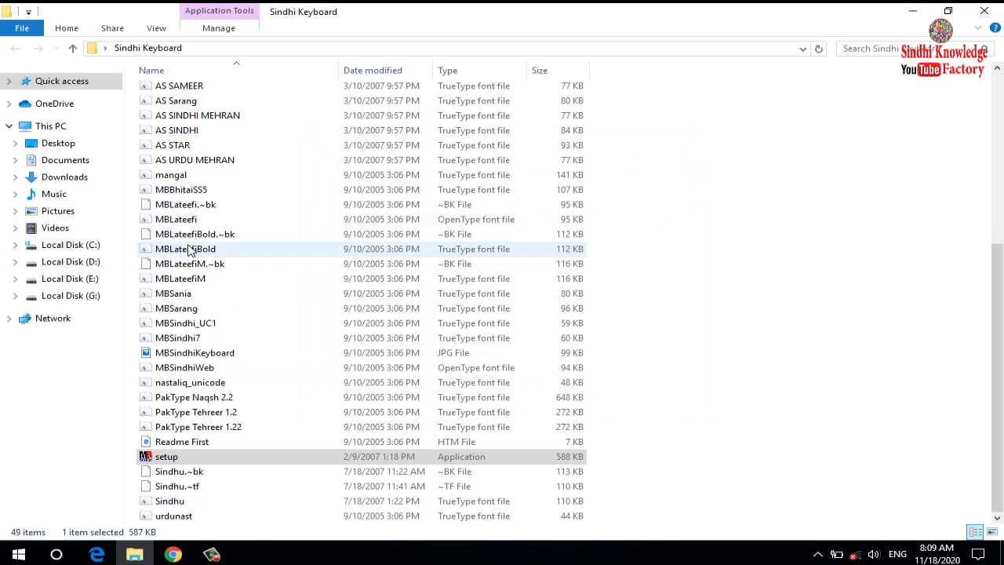
Preview the AS BOLD font from the Sindhi Keyboard folder, install it and close its preview
scroll(227, 267, up, 3)
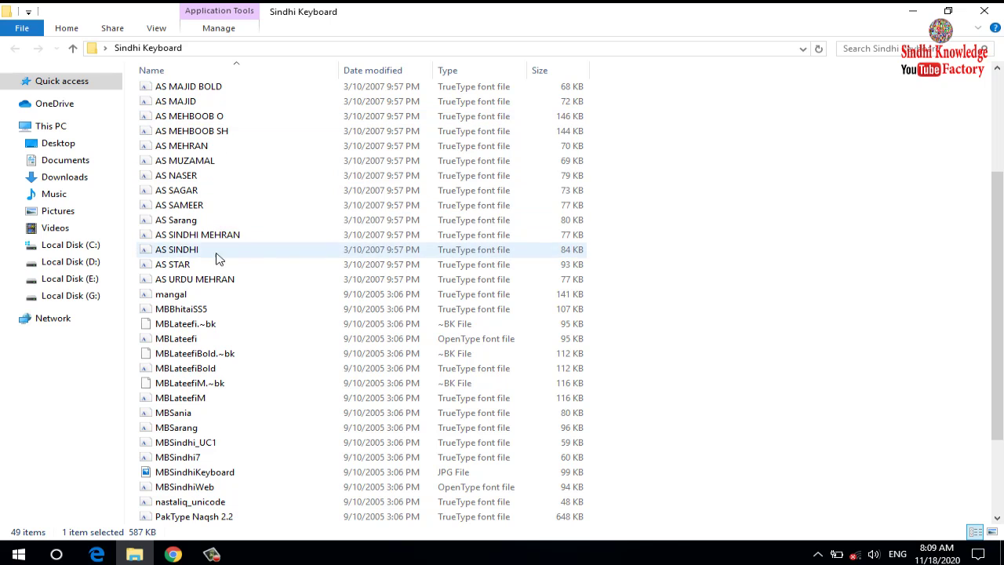
scroll(217, 235, up, 3)
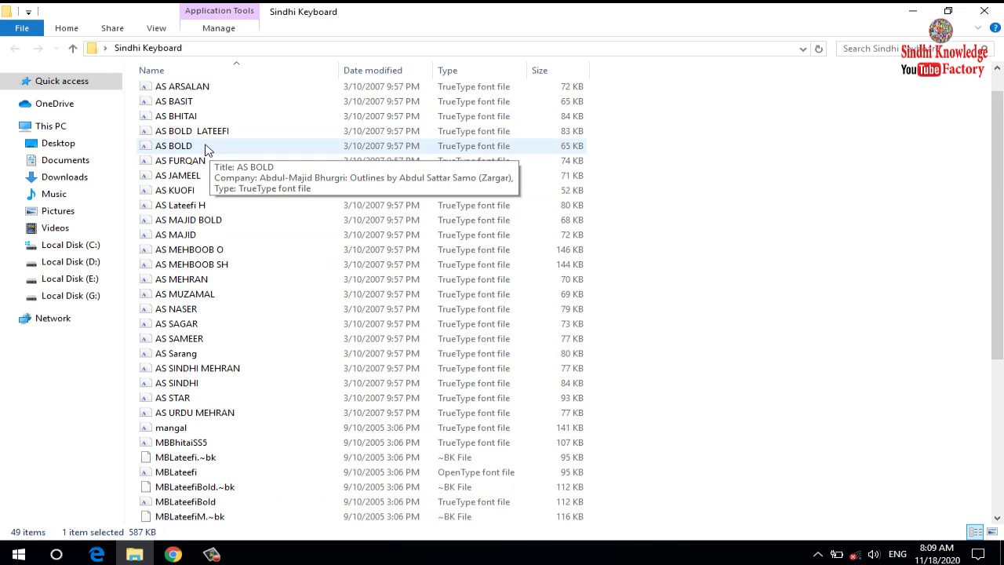
scroll(197, 112, up, 1)
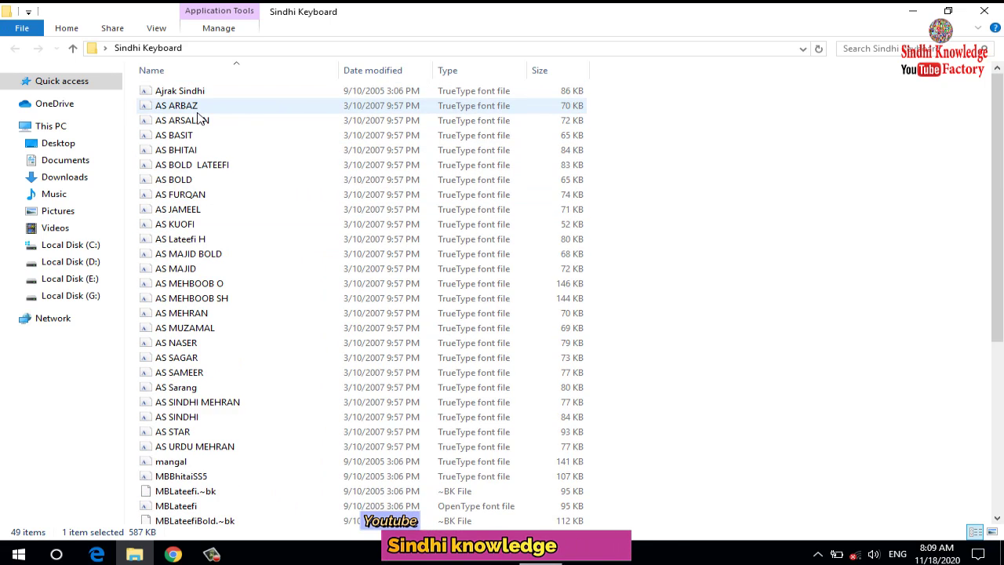
click(175, 187)
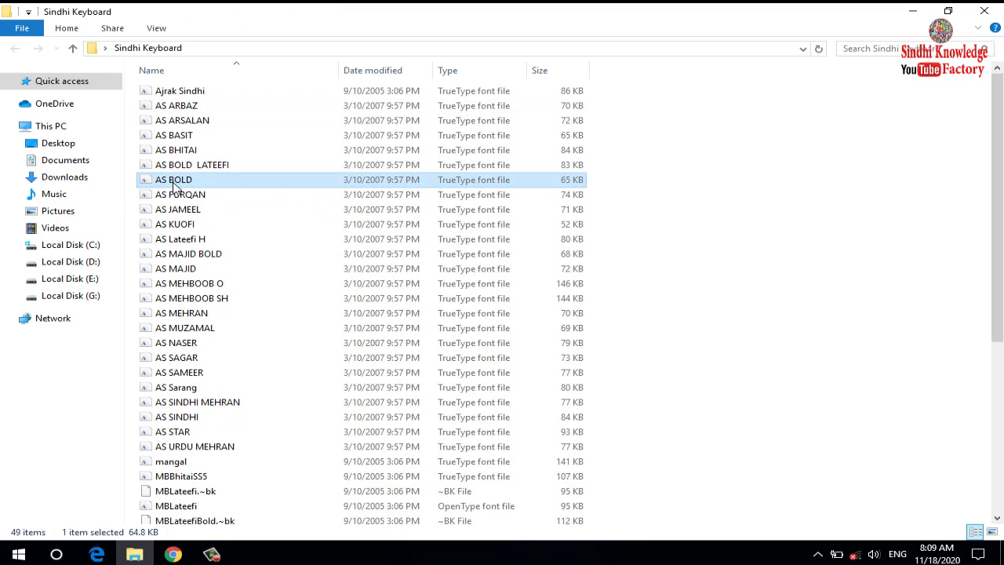
right_click(175, 188)
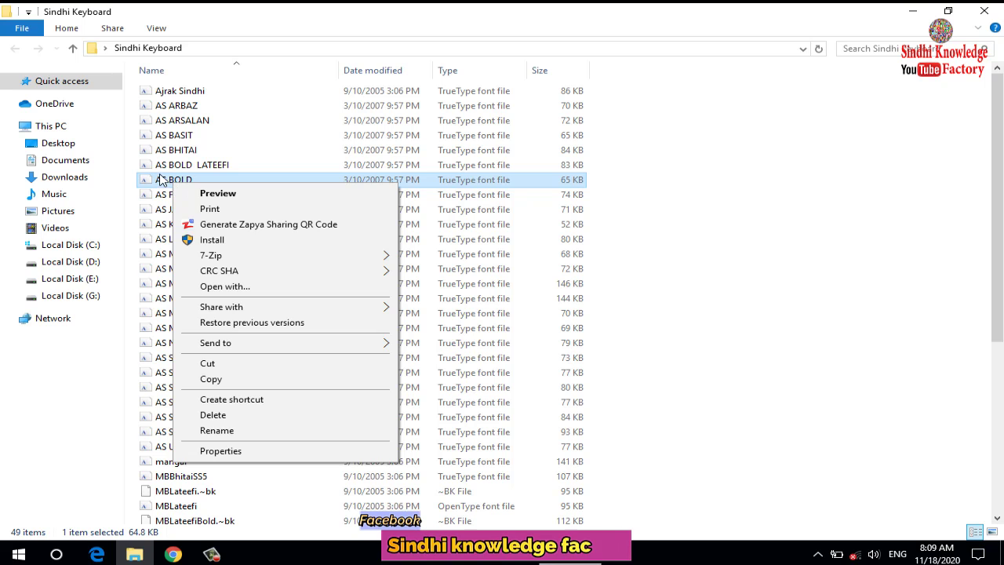
click(177, 188)
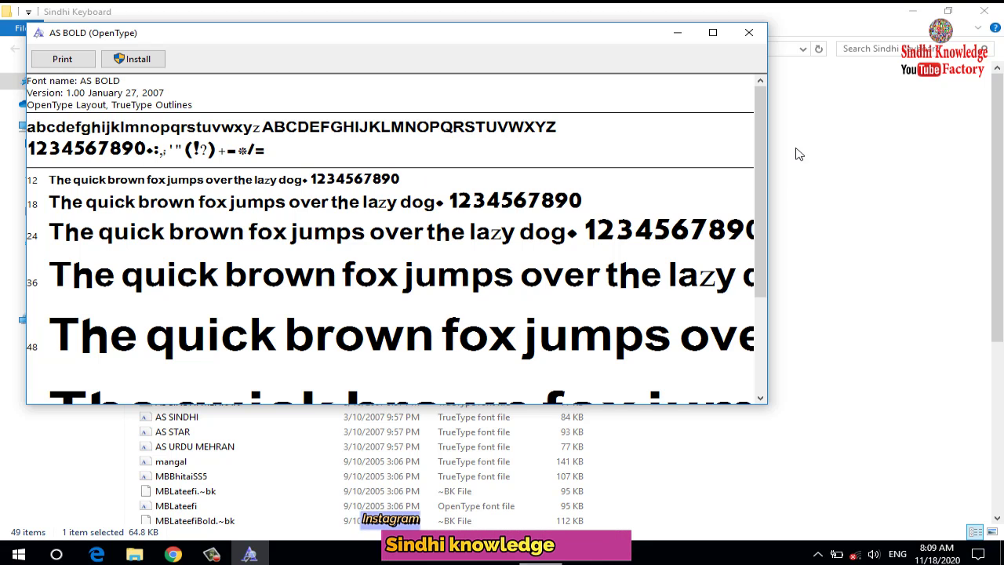
drag(762, 197, 758, 125)
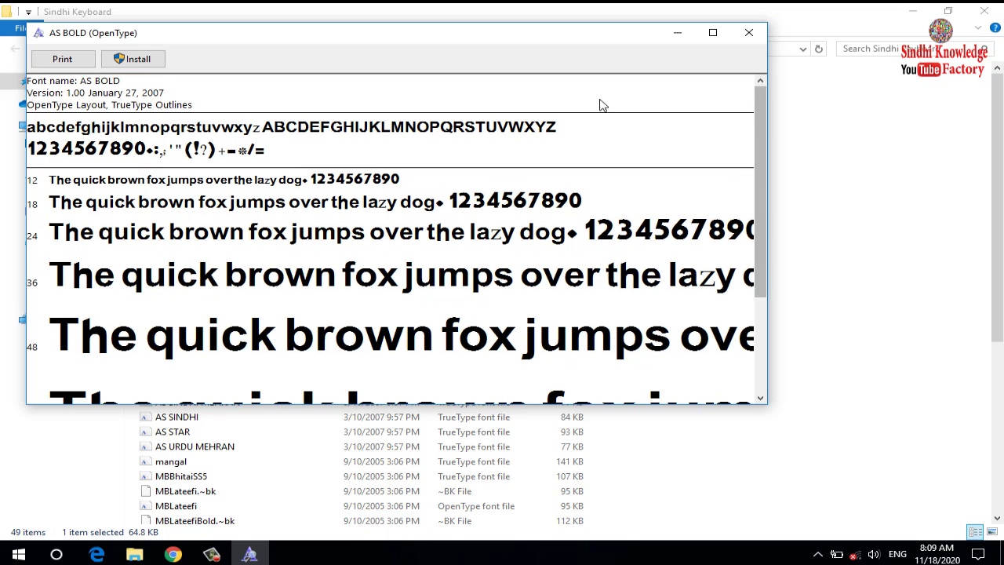
click(135, 64)
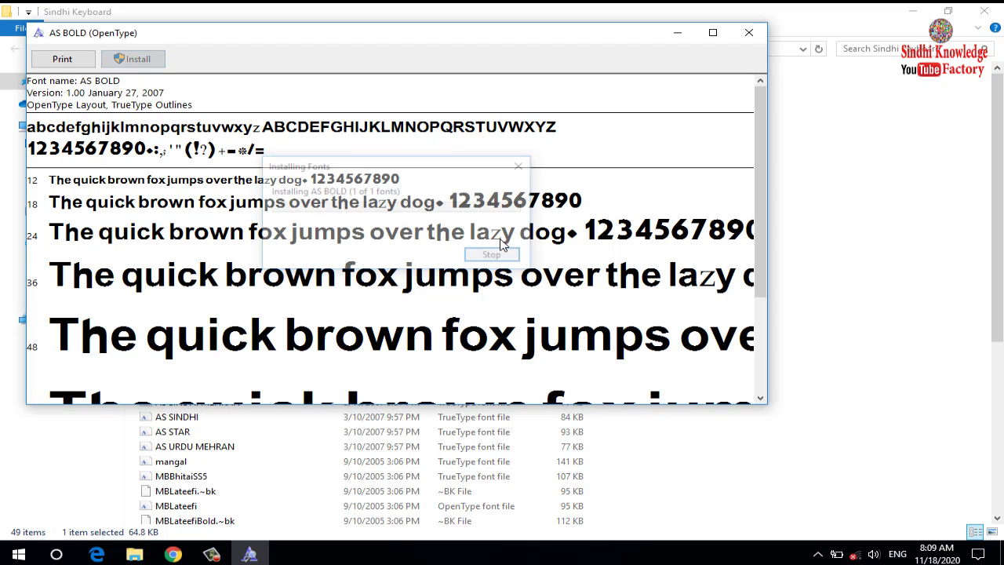
click(750, 32)
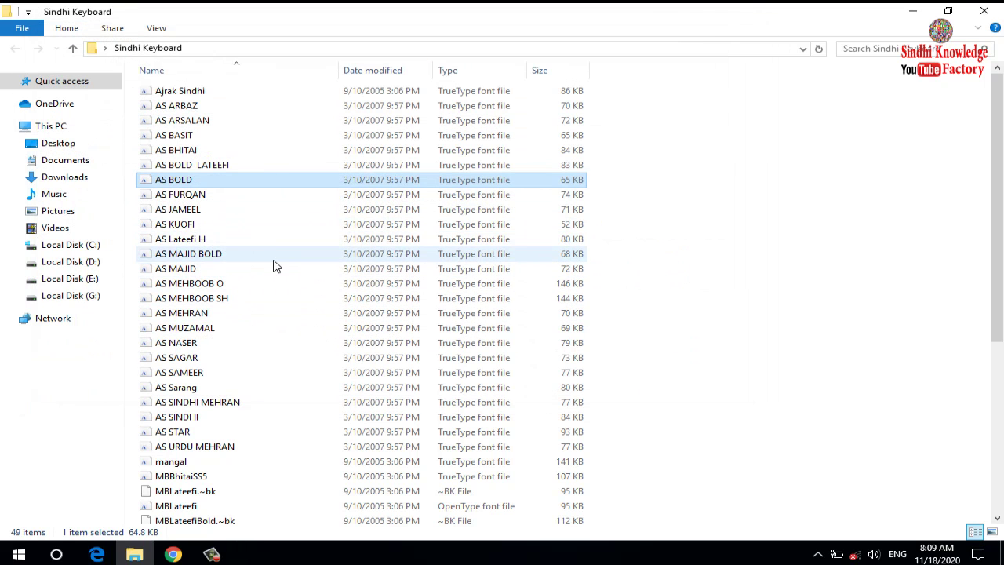
Install the MBLateefi OpenType font from the folder, replacing the already installed version
scroll(228, 299, down, 4)
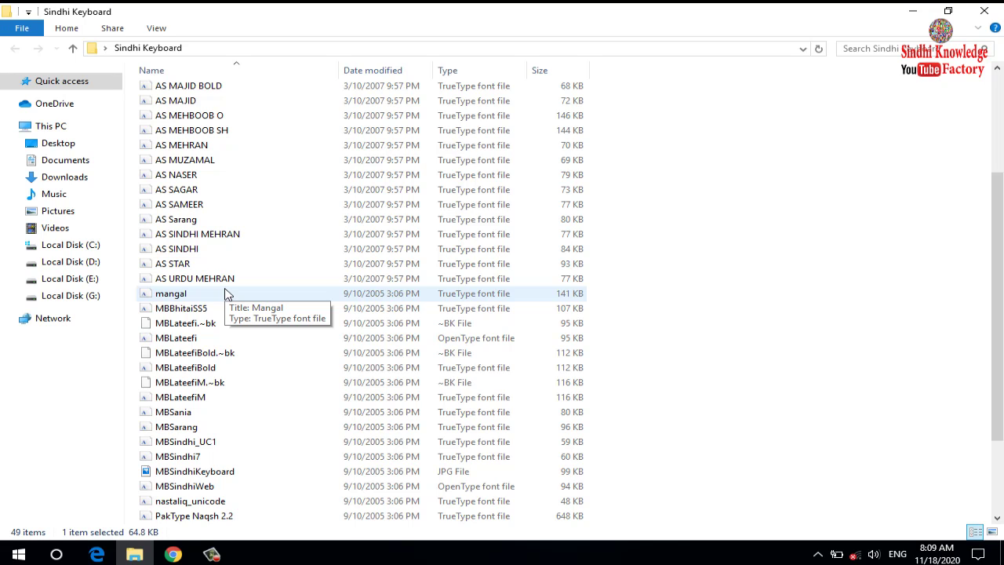
double_click(177, 343)
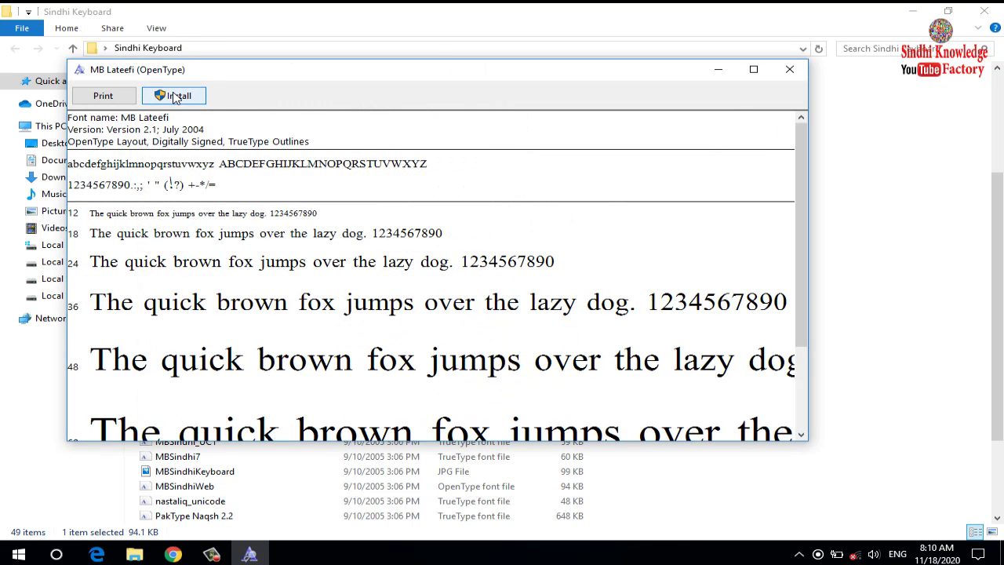
click(174, 96)
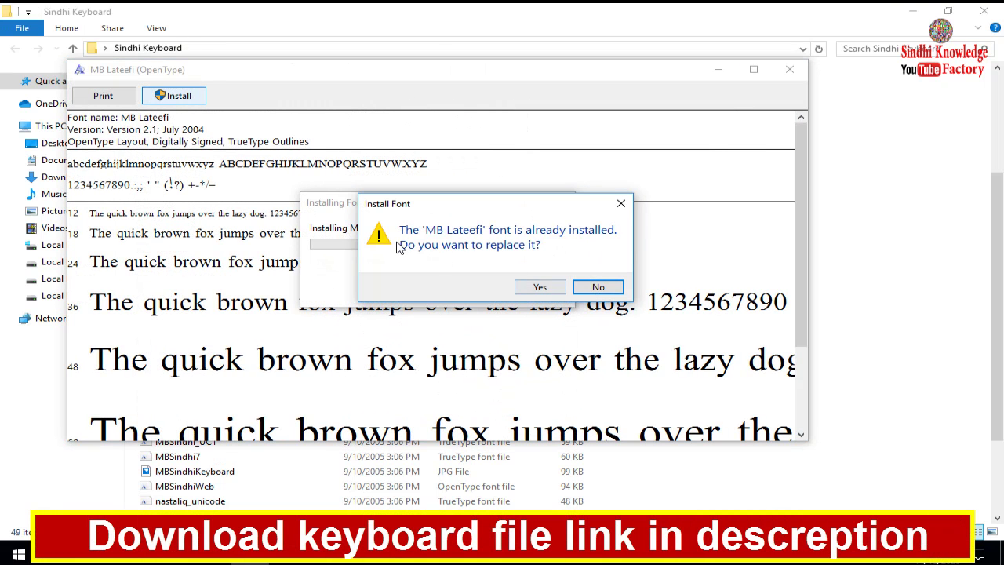
click(535, 287)
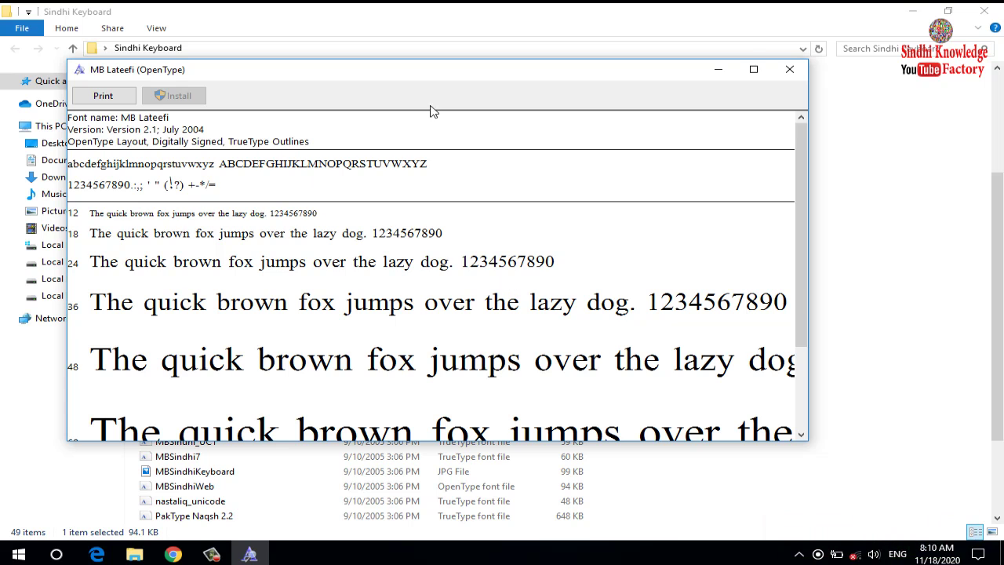
Close the MB Lateefi font preview and the Sindhi Keyboard folder
click(790, 71)
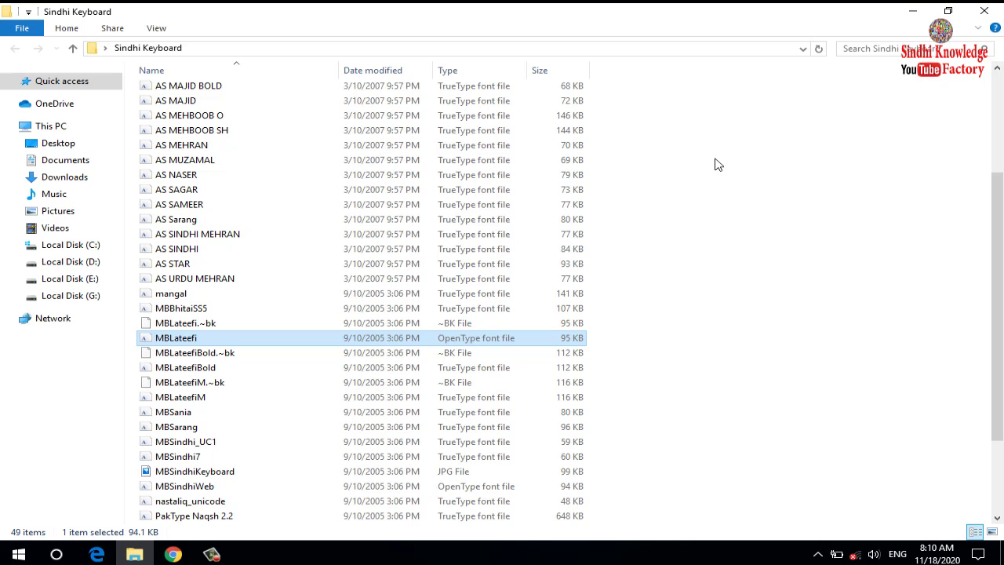
click(994, 10)
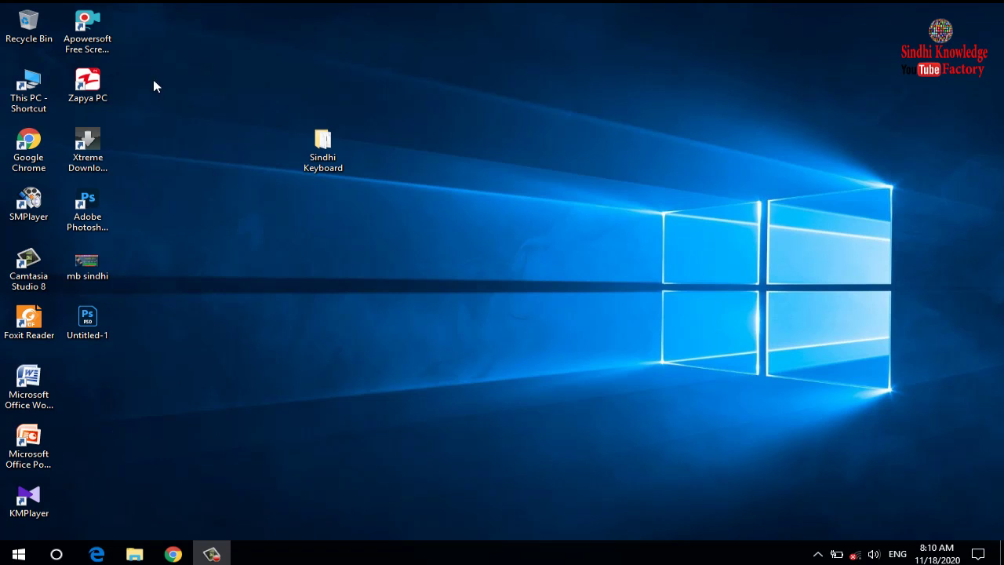
Open Microsoft Office Word and write "Pakis" as English test text, followed by a new line
double_click(50, 377)
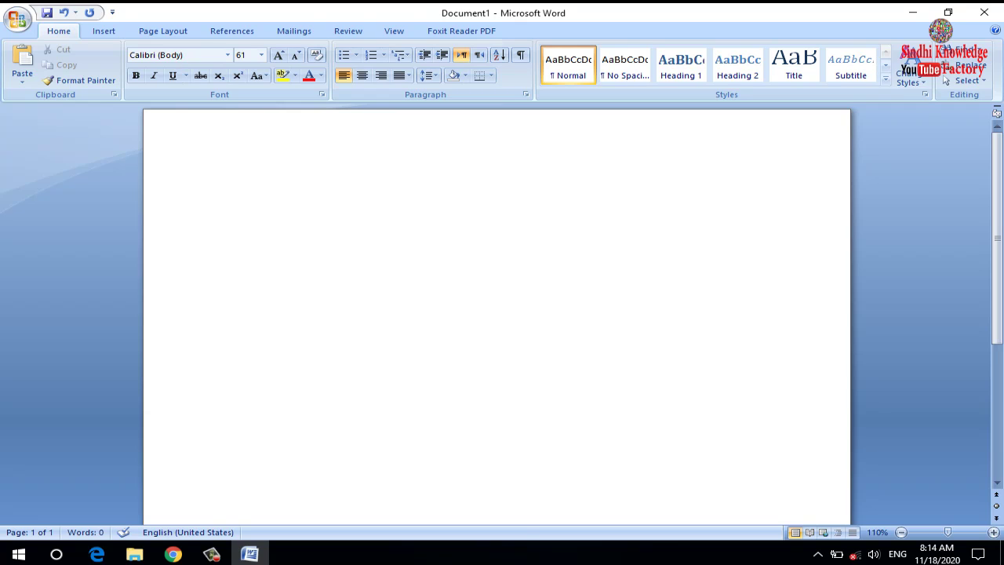
text(pakis)
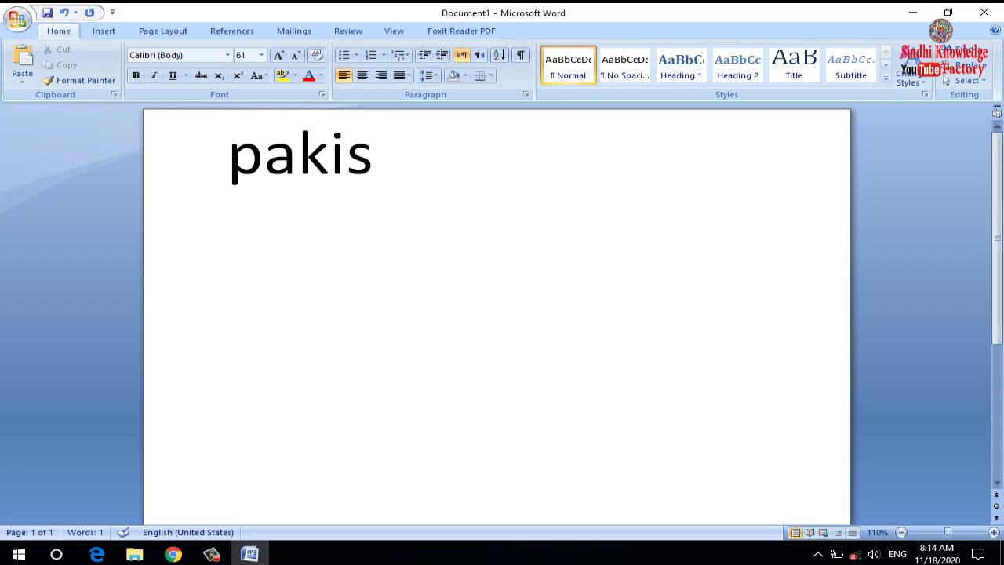
key(Return)
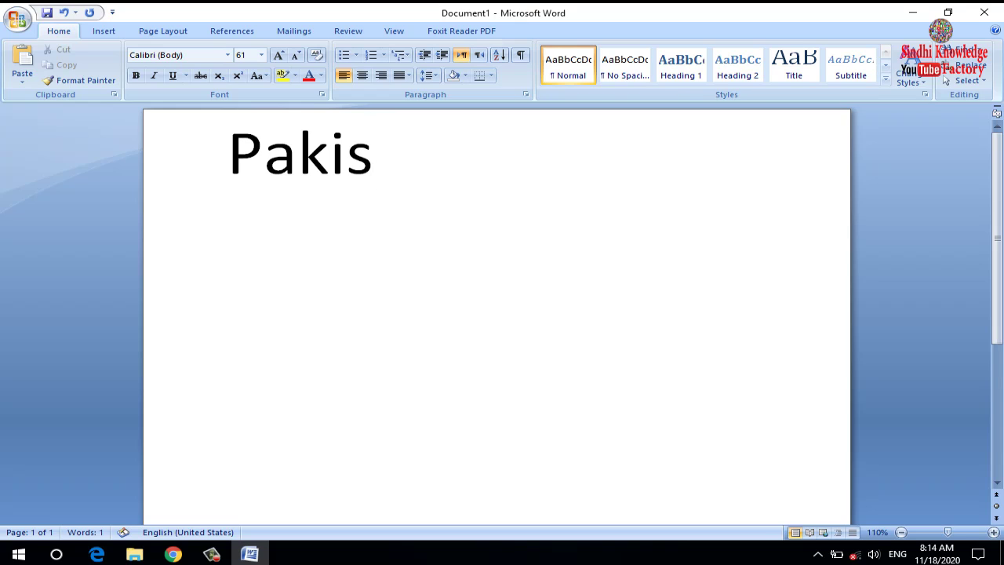
Switch the input language to Persian with the MBSindhi 2007 keyboard, then cycle through Urdu and English back to Persian
click(896, 555)
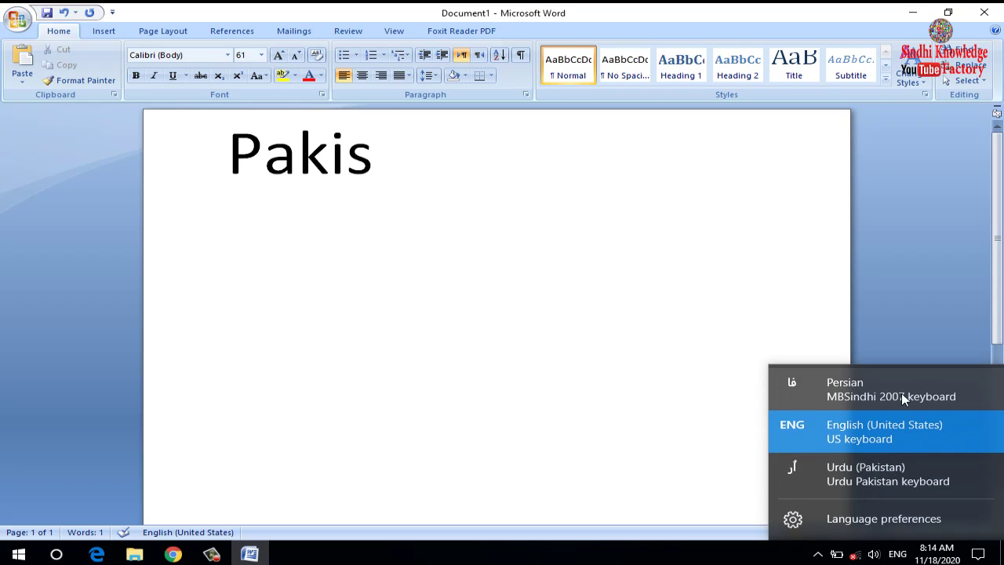
click(833, 390)
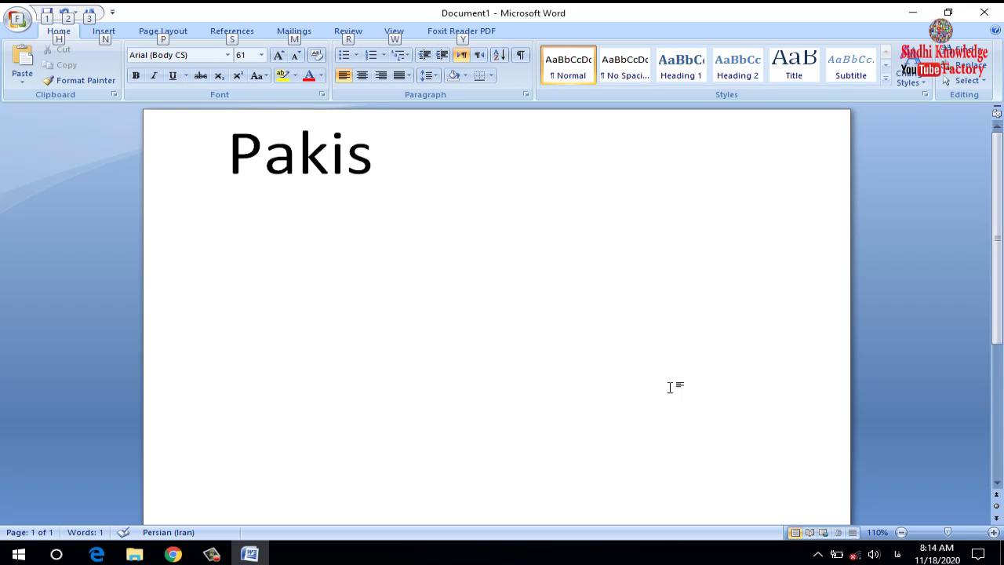
key(alt+shift)
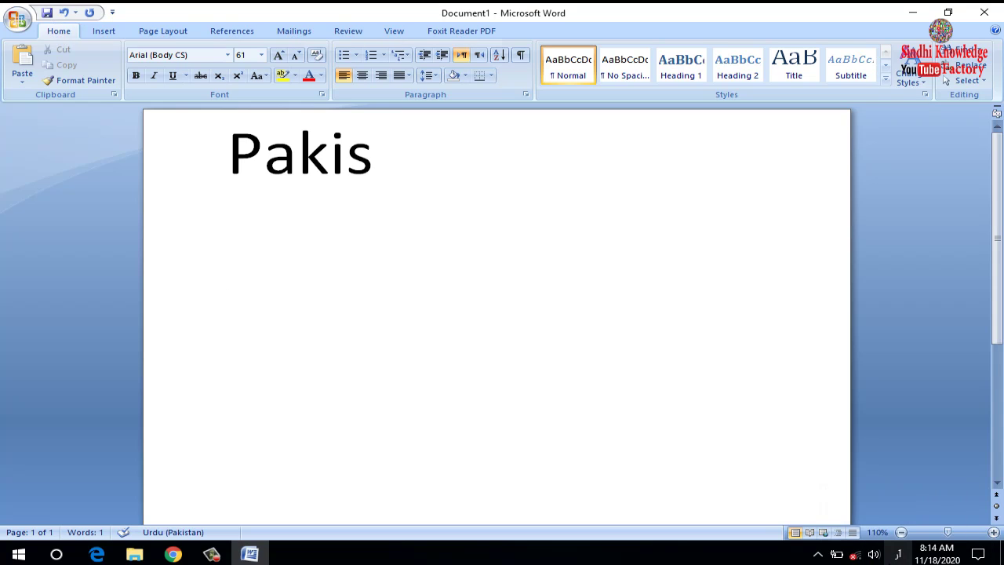
key(alt+shift)
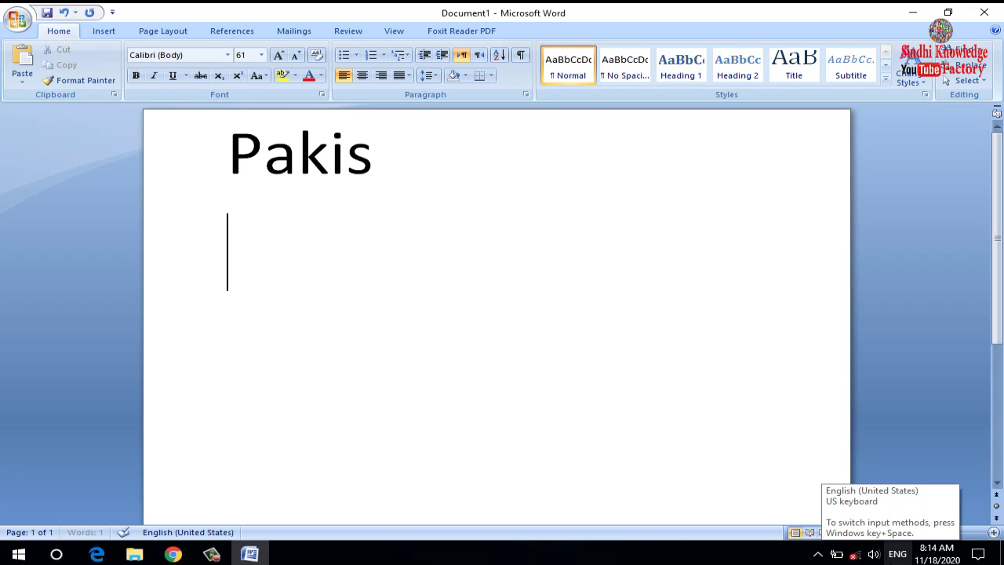
key(alt+shift)
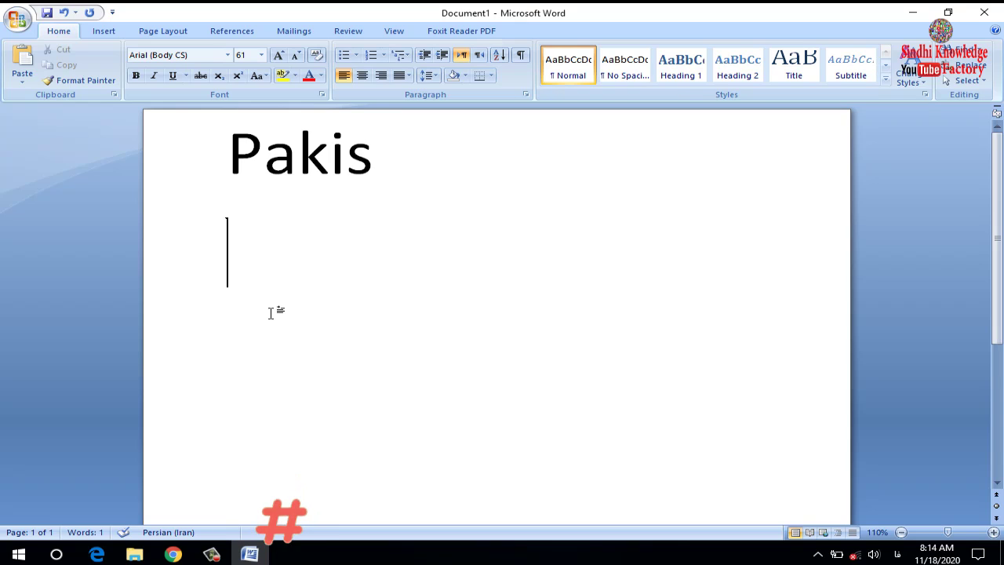
Write the Sindhi word پاڪستان on the line below "Pakis"
text(پ)
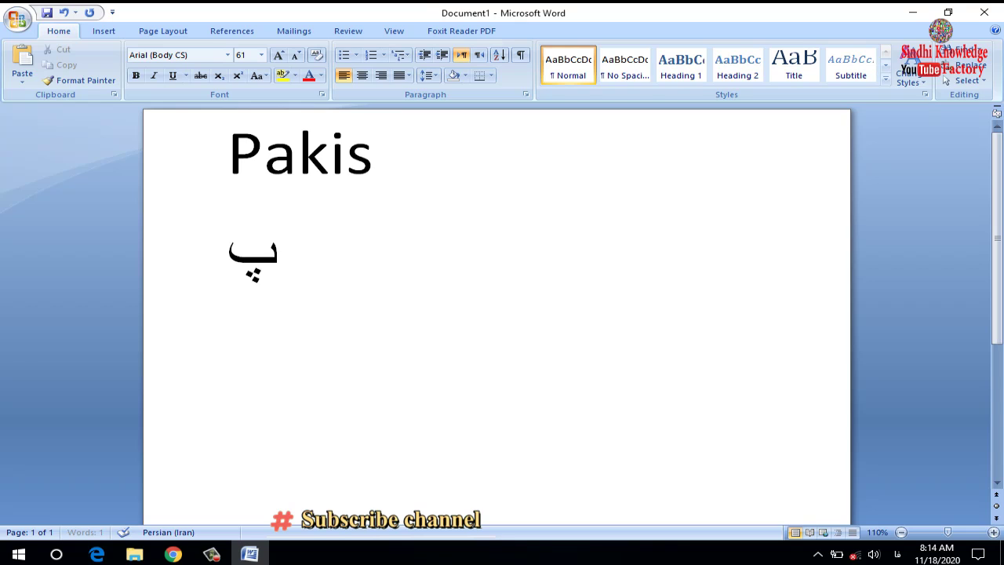
text(اکس)
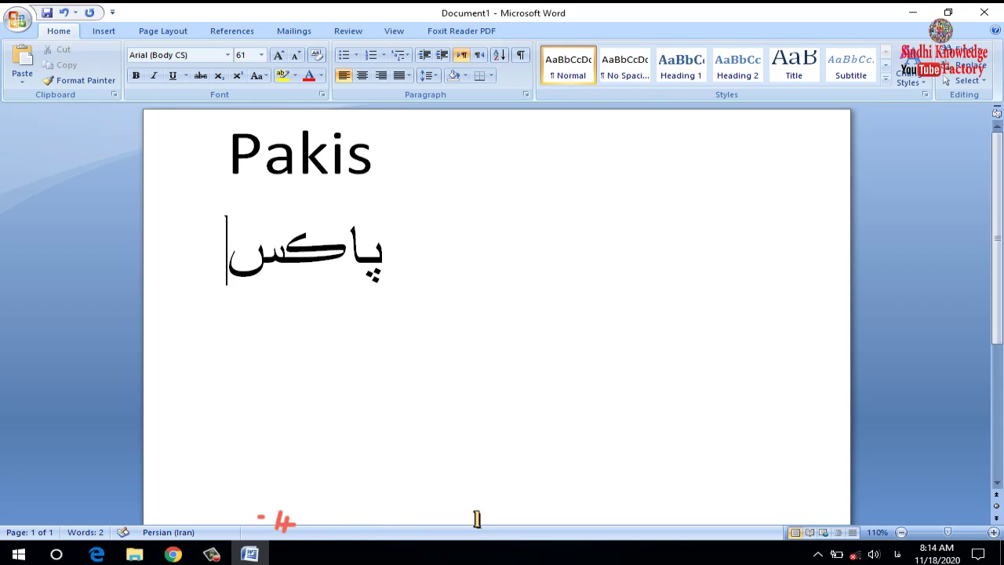
text(تان)
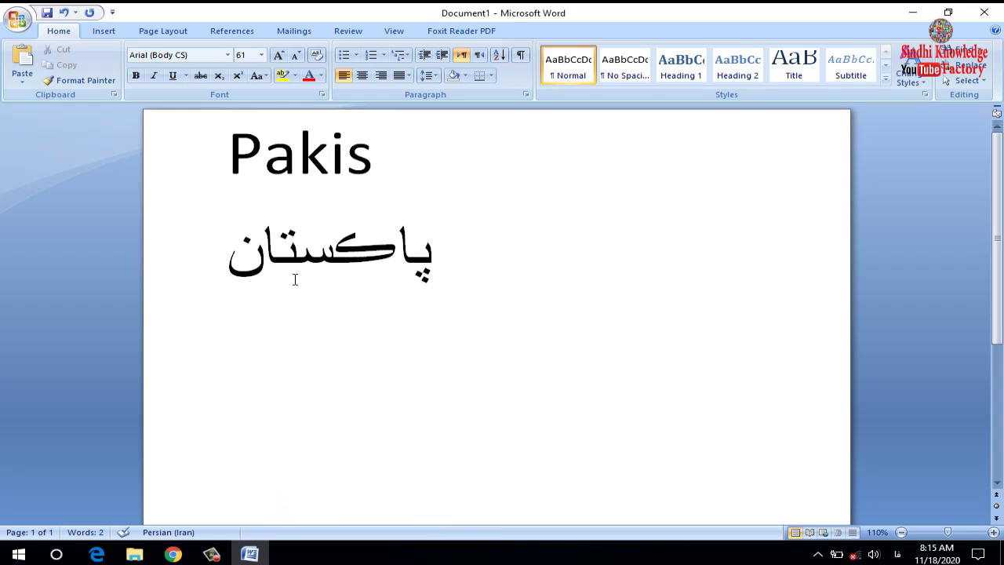
Set the font of the Sindhi word پاڪستان to MB Lateefi and deselect it
drag(432, 262, 132, 230)
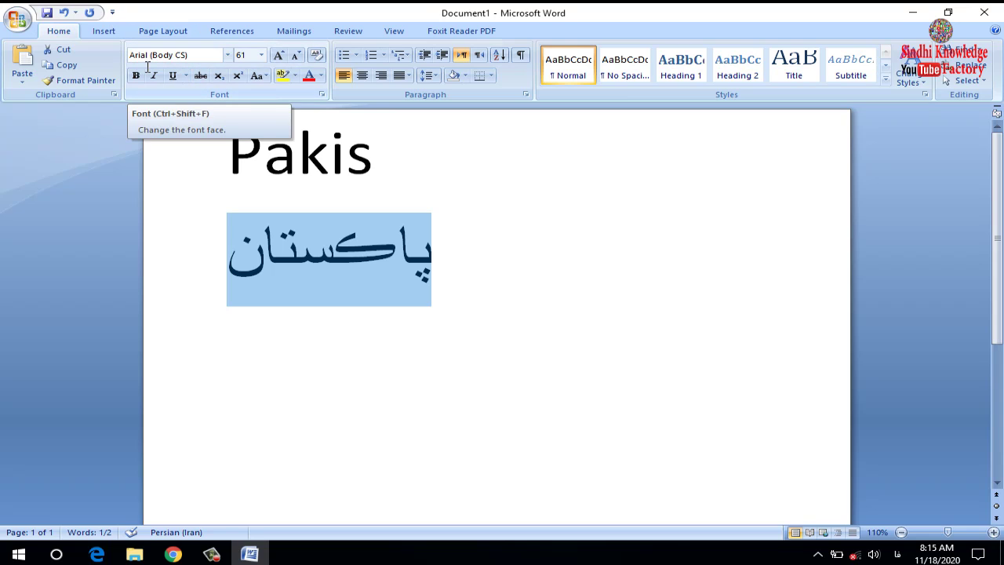
click(227, 54)
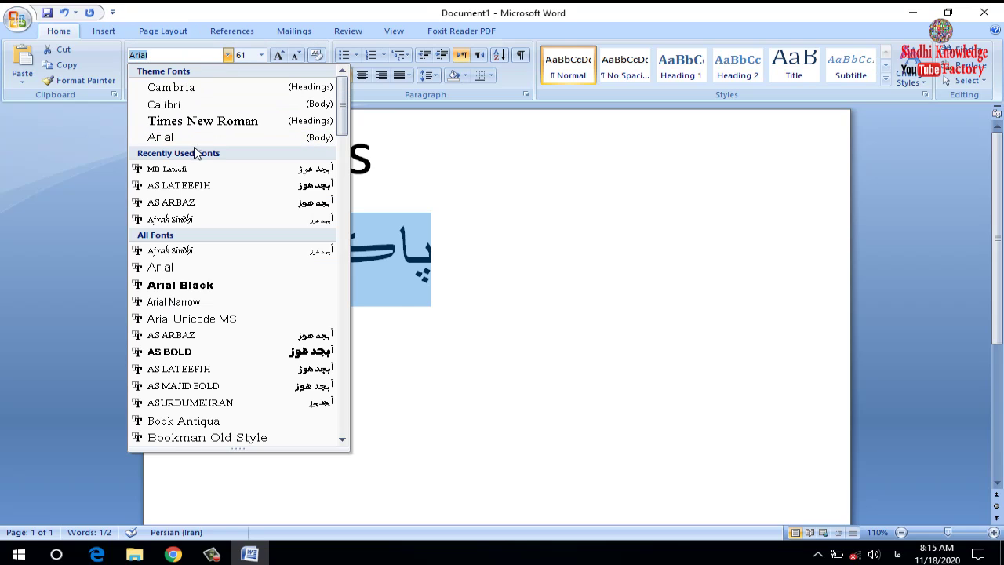
click(177, 171)
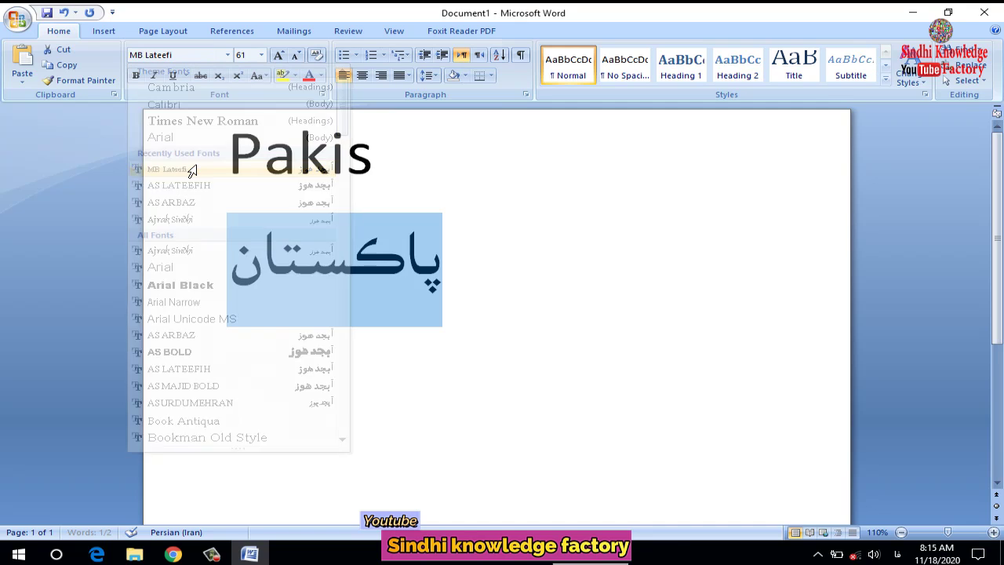
click(307, 259)
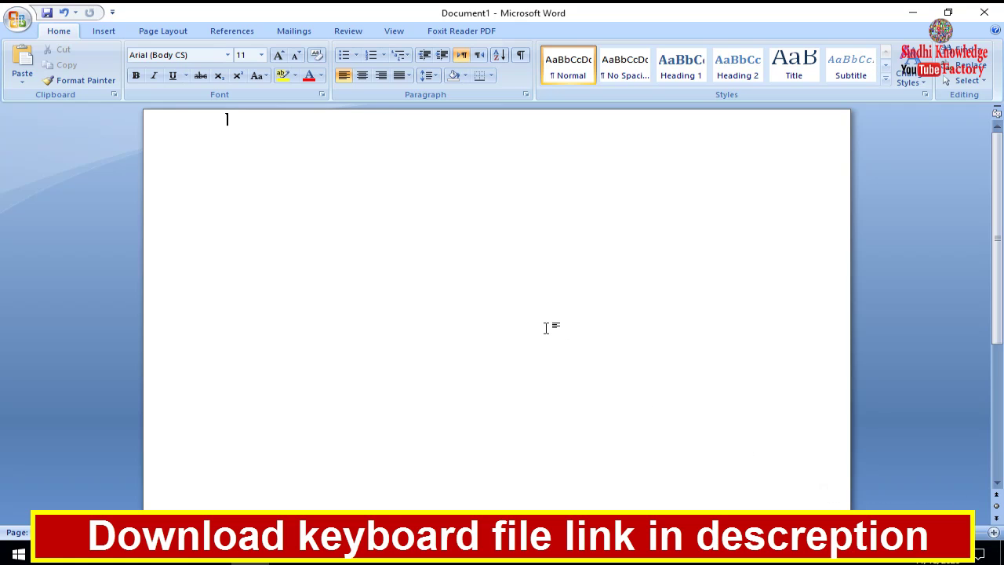
Write the Sindhi word پاڪستان on the first line of the blank document
text(ب)
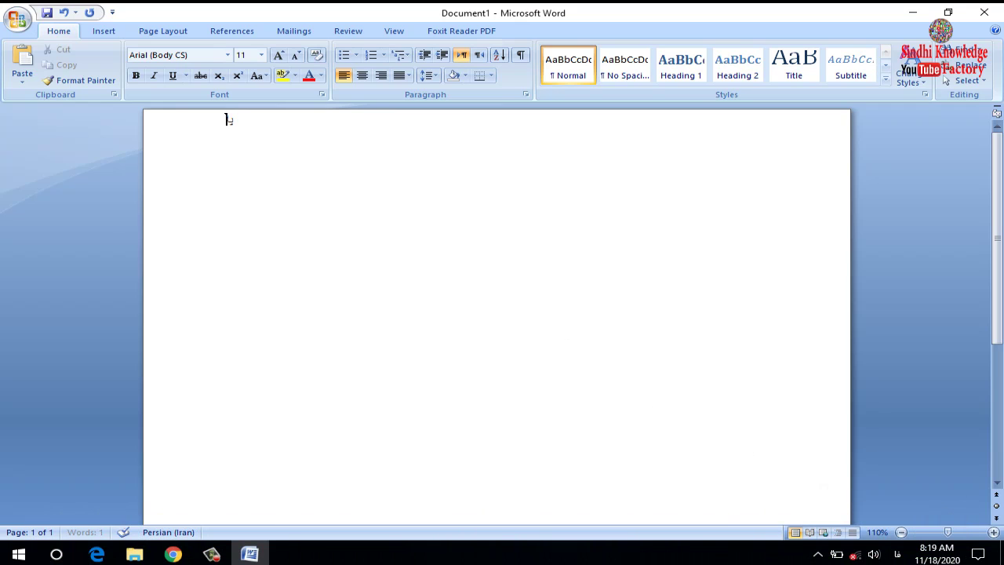
text(پاکستان)
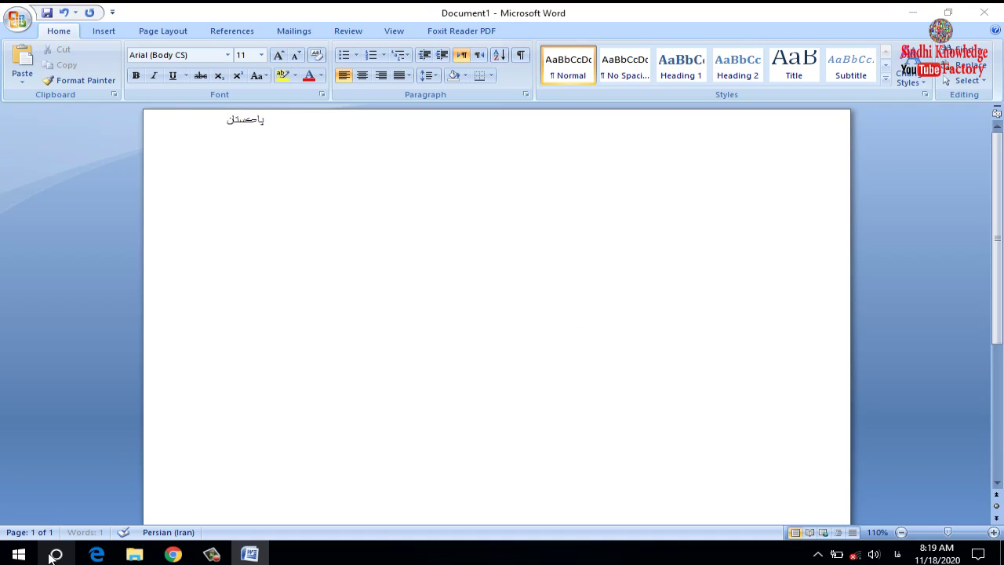
Find and open the Windows On-Screen Keyboard, and switch its layout from English to the MBSindhi 2007 keyboard
click(56, 554)
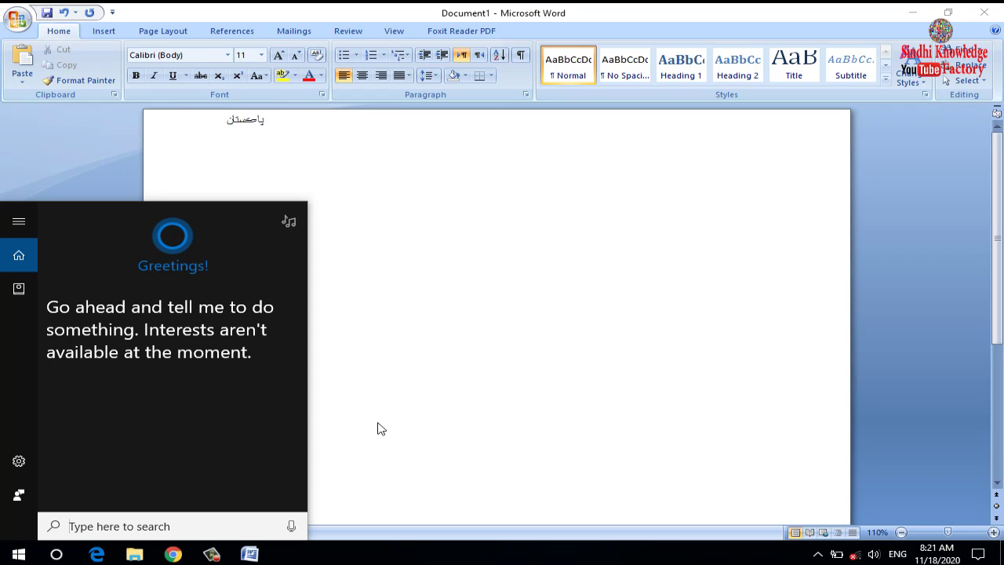
text(key)
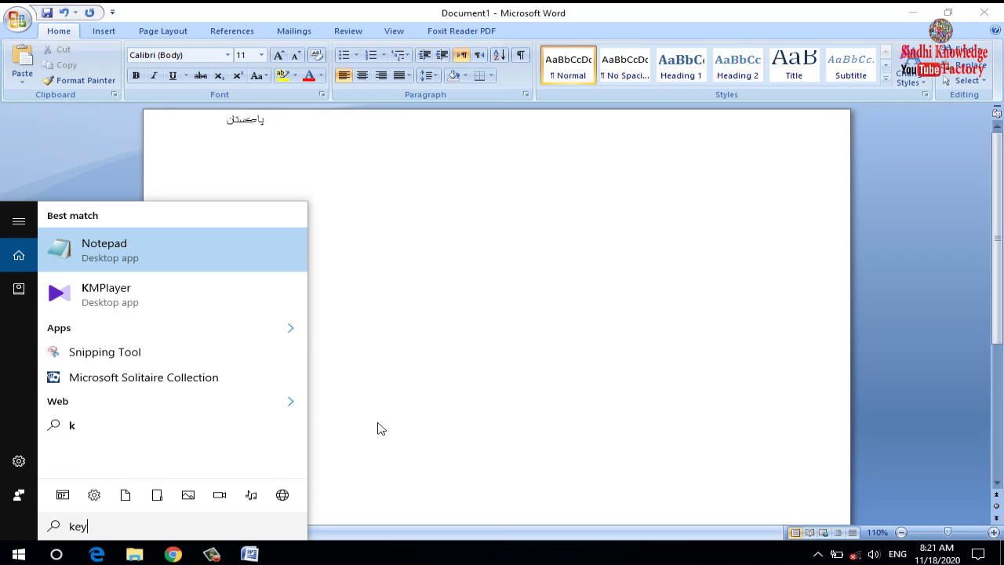
text(b)
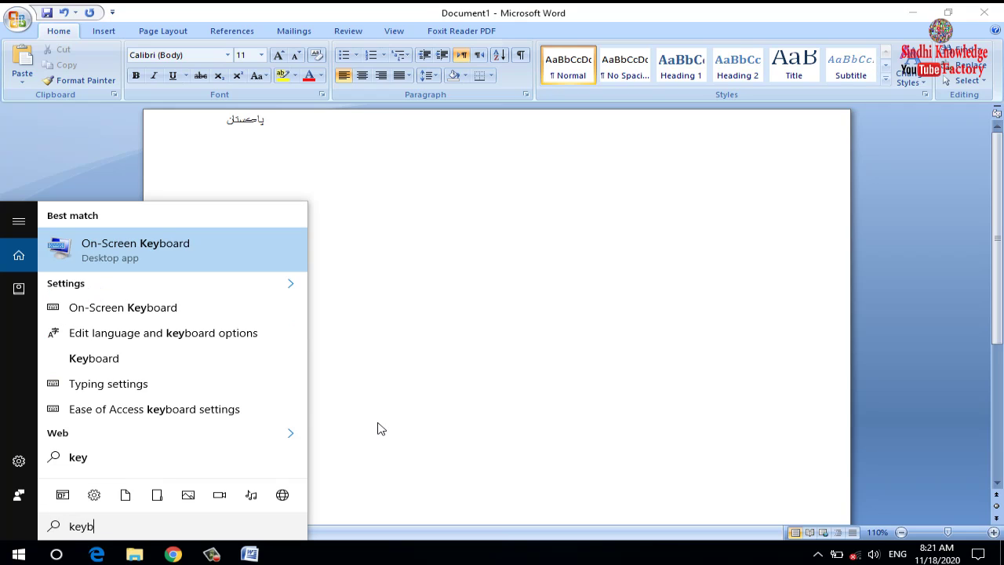
click(157, 248)
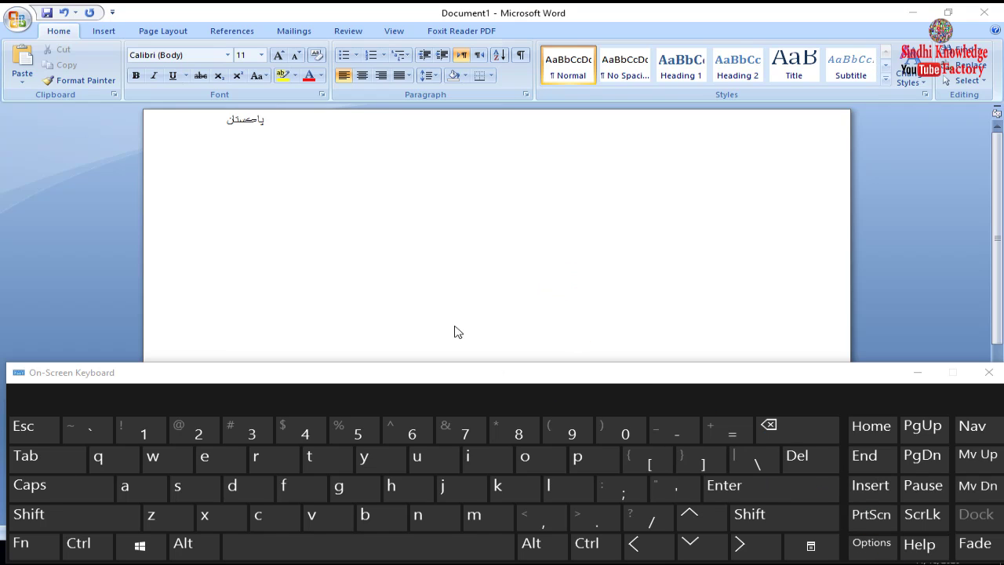
key(alt+shift)
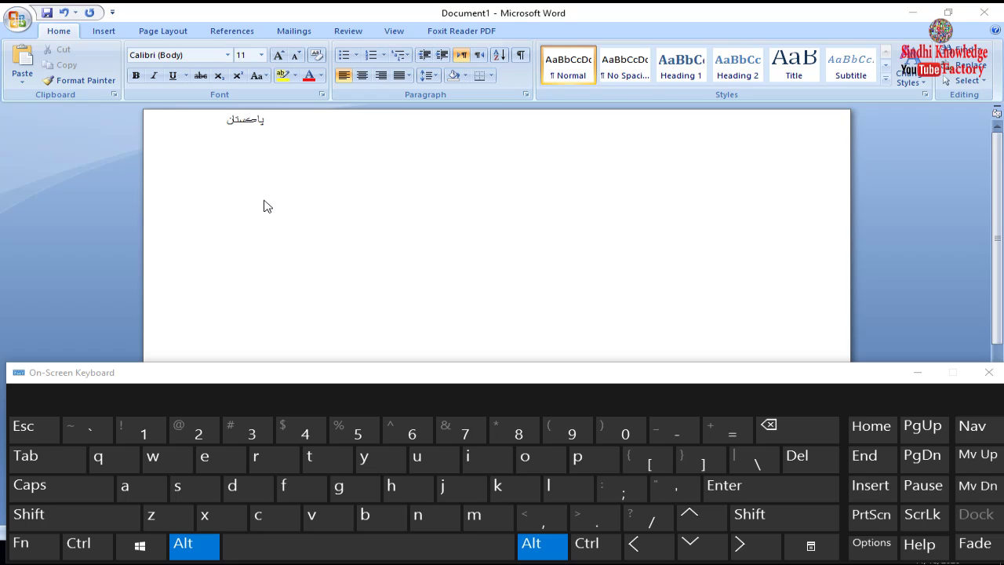
key(alt)
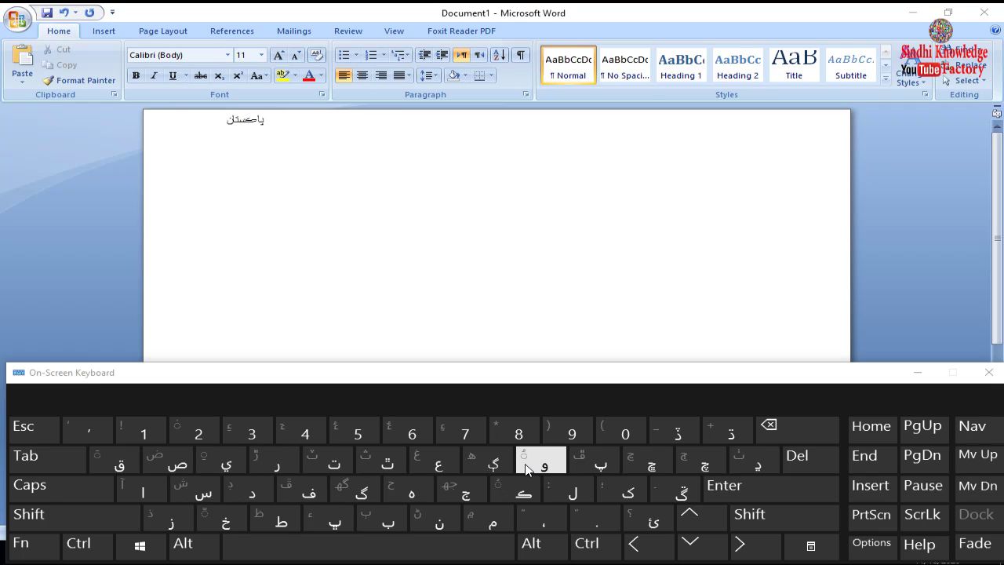
Enter پاڪستان a second time after the existing word in the document, using the On-Screen Keyboard
click(225, 119)
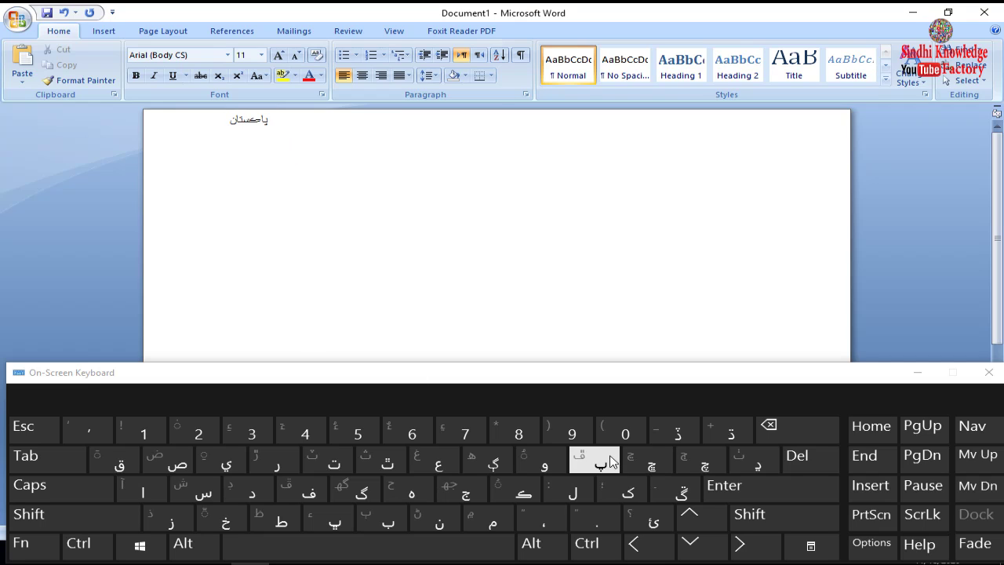
click(143, 491)
click(521, 495)
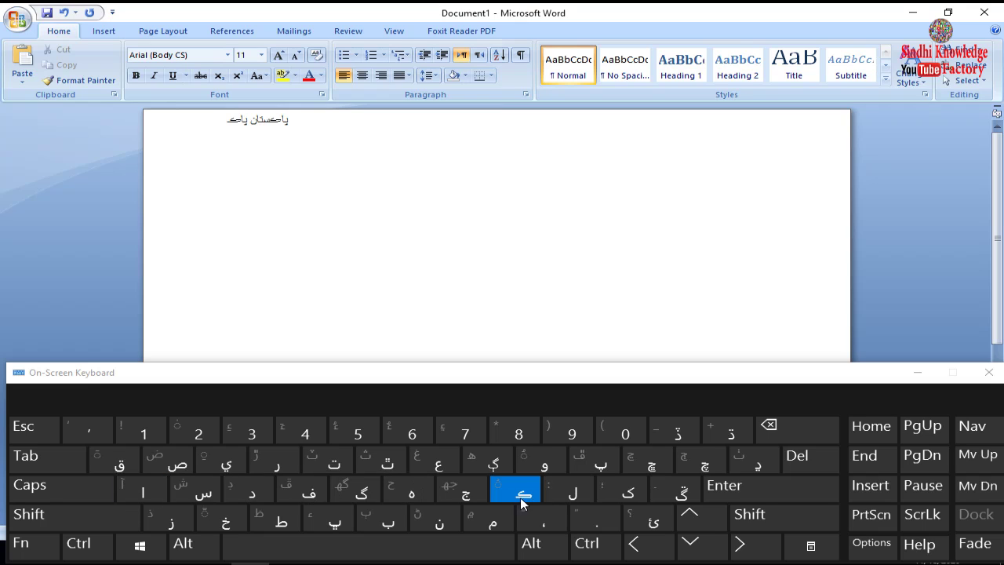
click(203, 492)
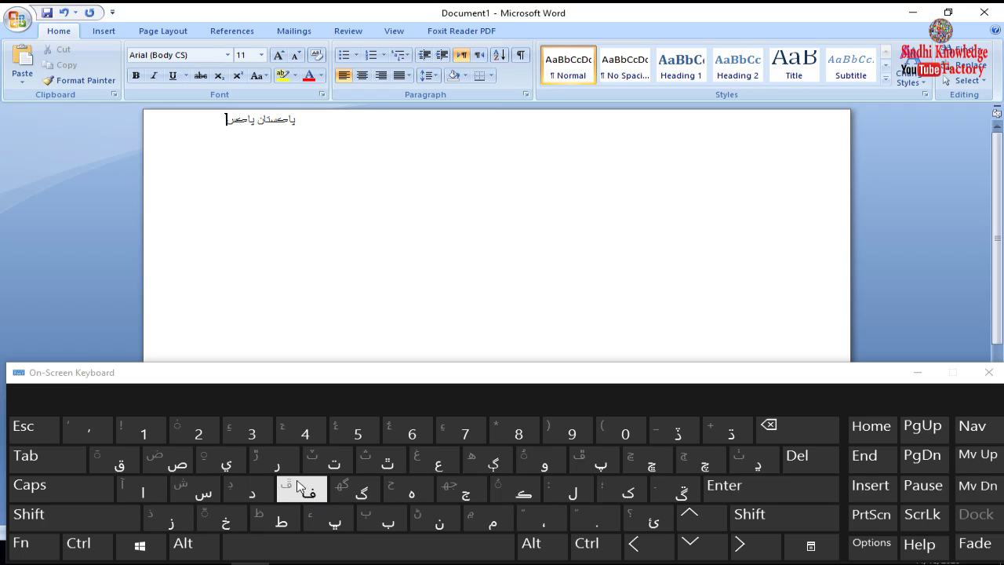
click(335, 462)
click(142, 491)
click(427, 509)
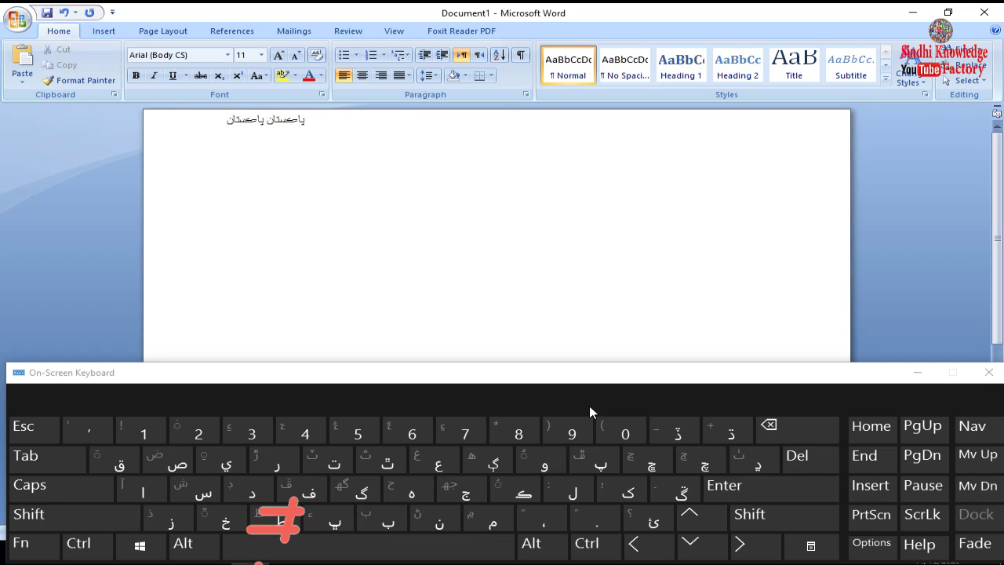
Minimize Word and the On-Screen Keyboard, and open the MBSindhiKeyboard JPG picture from the desktop's Sindhi Keyboard folder
click(917, 11)
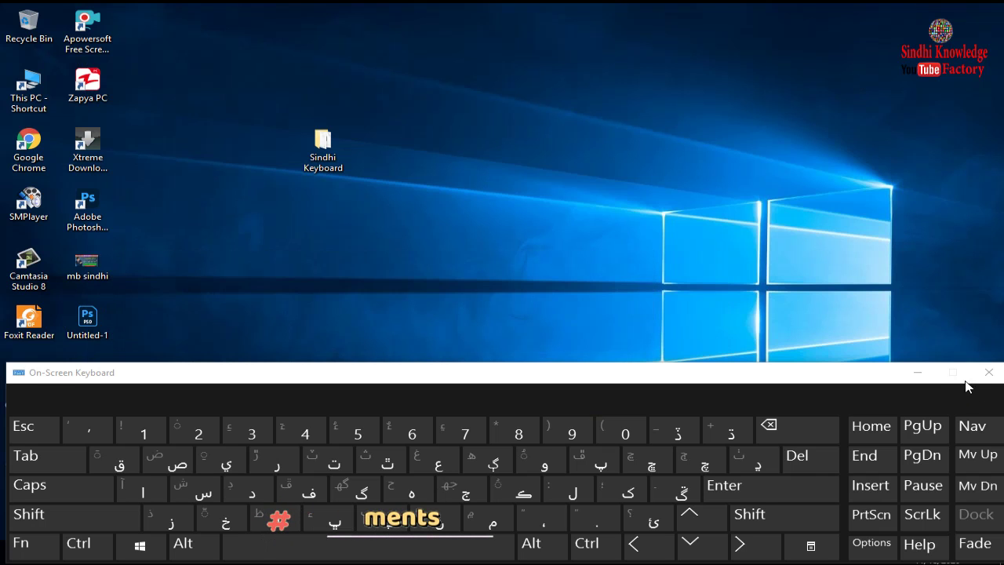
click(918, 373)
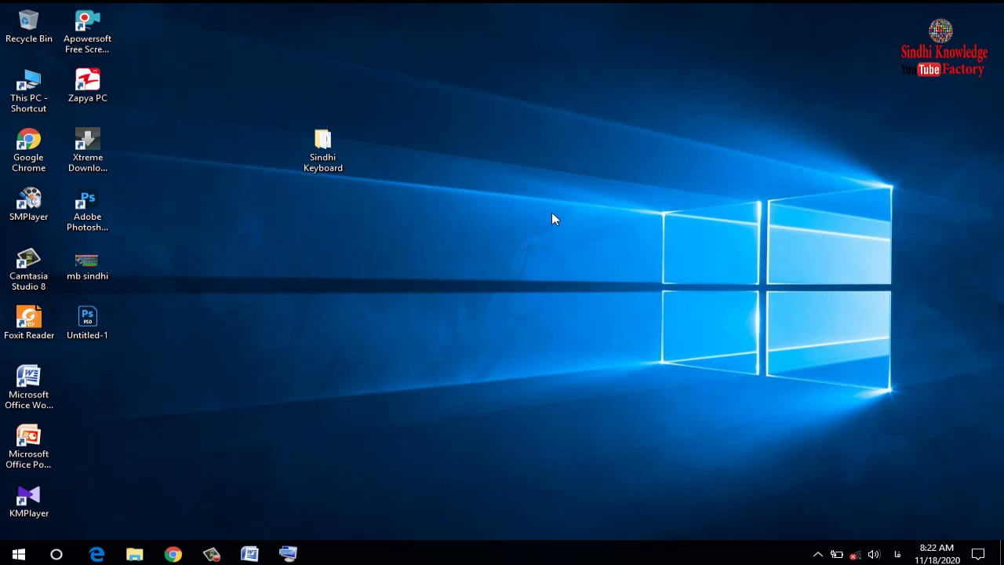
double_click(342, 151)
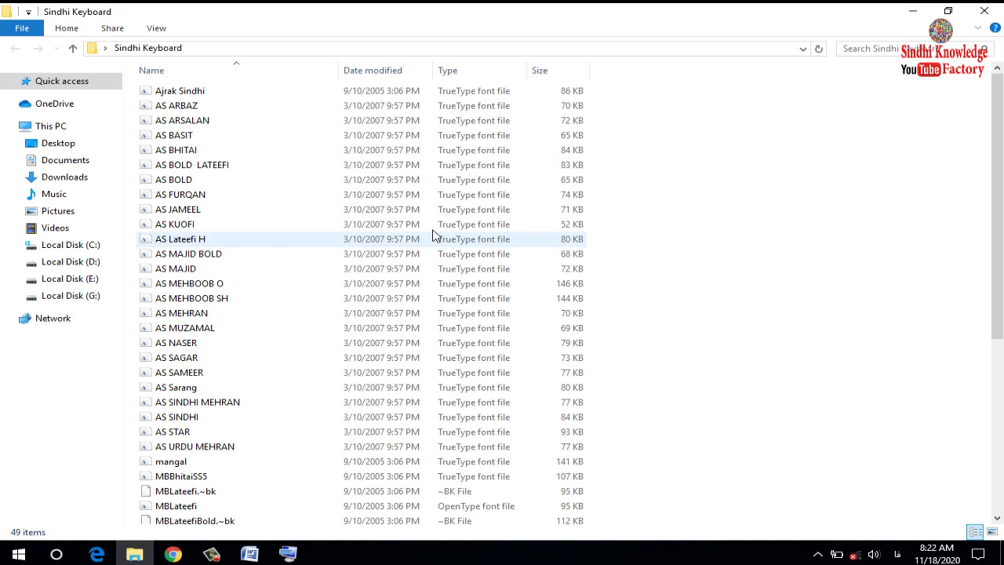
scroll(212, 455, down, 6)
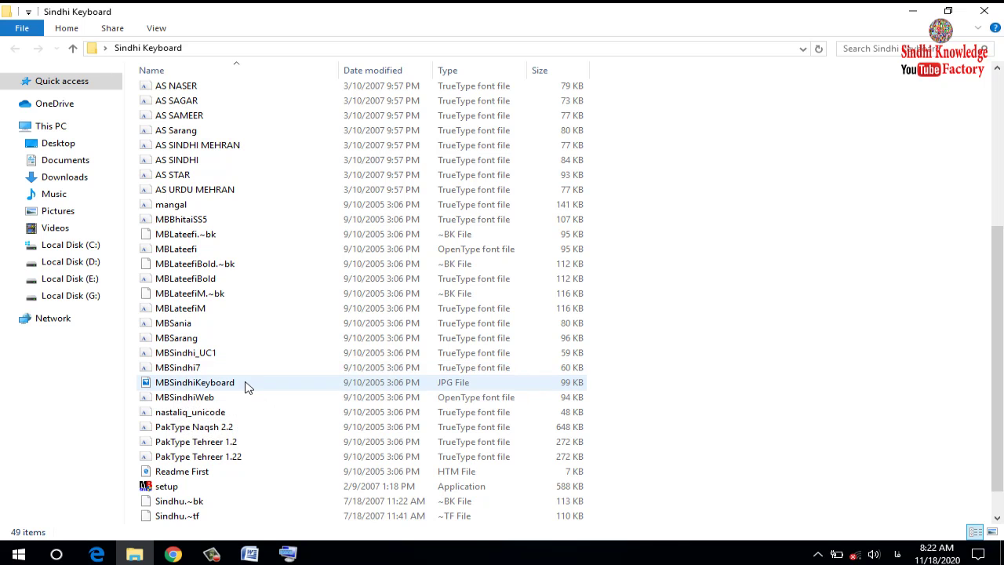
double_click(244, 385)
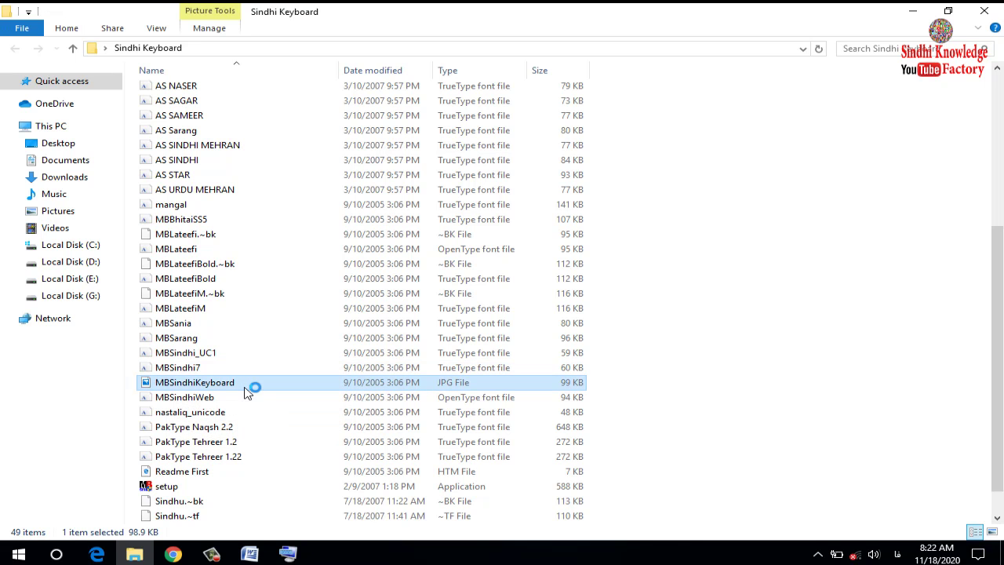